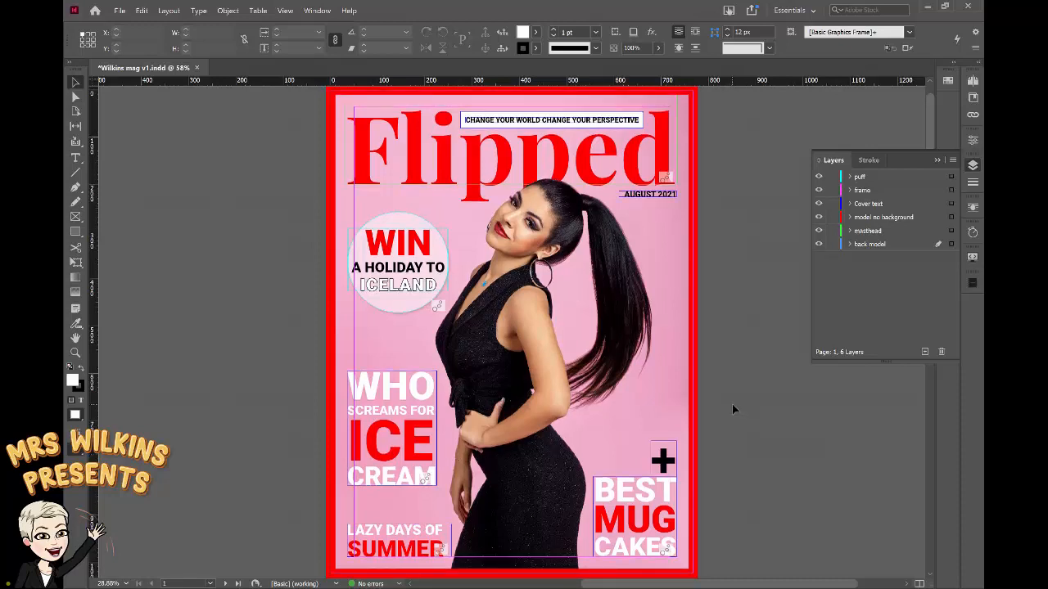
# - Go to the blank spread of pages 2-3, add a new layer and move it below the back model layer
pyautogui.scroll(-10, 733, 409)
pyautogui.scroll(-3, 732, 410)
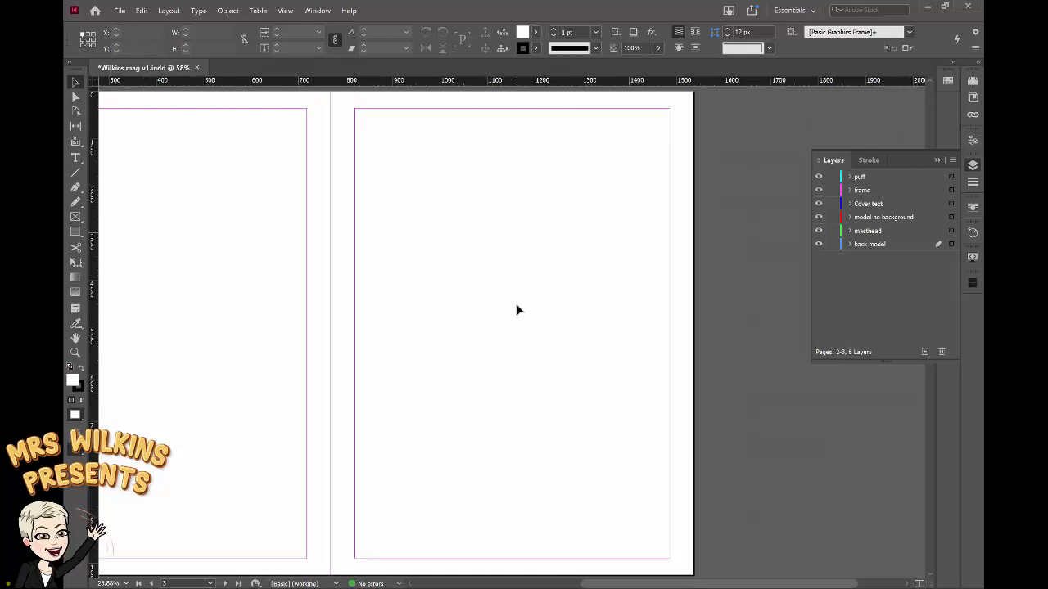
pyautogui.hscroll(-3, 516, 309)
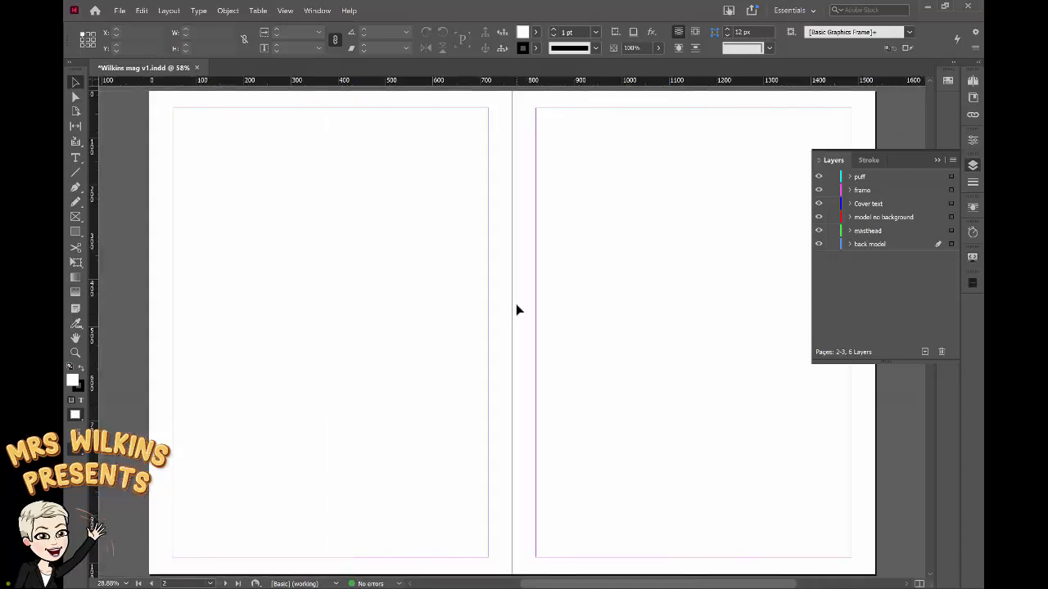
pyautogui.click(926, 353)
pyautogui.rightClick(865, 263)
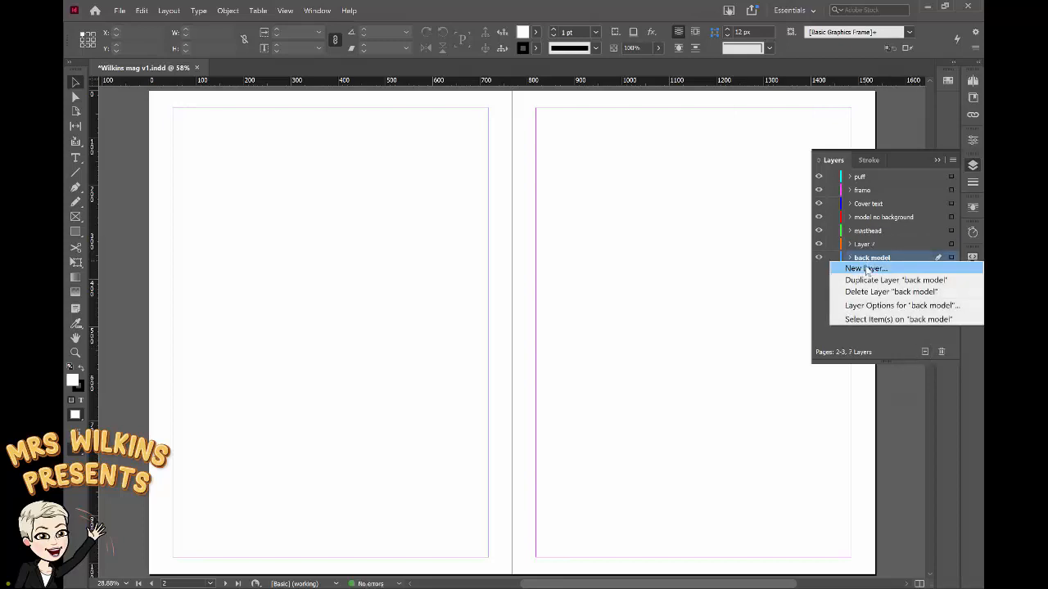
pyautogui.click(865, 246)
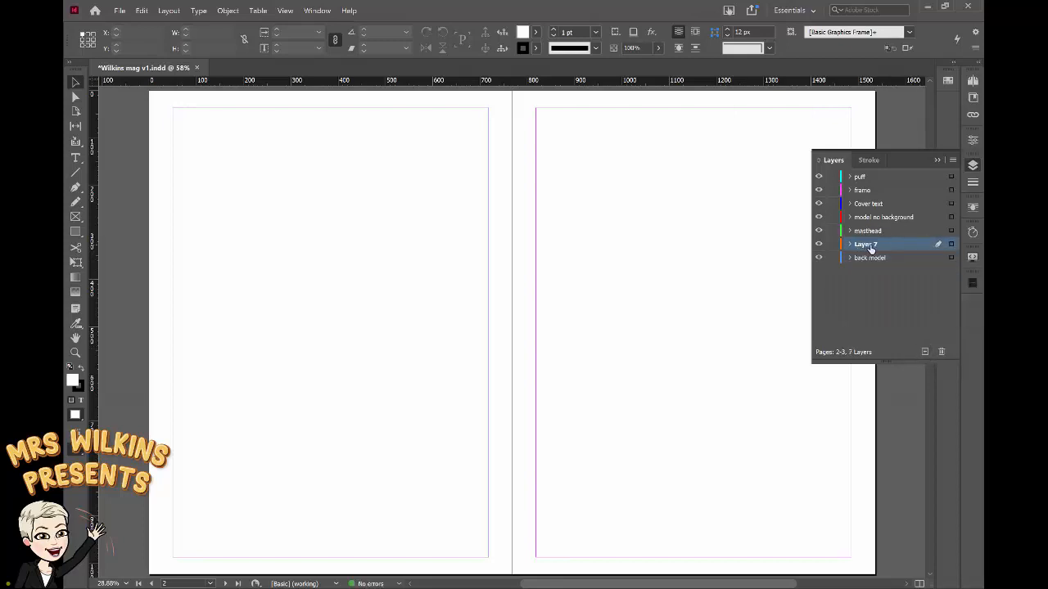
pyautogui.moveTo(870, 249); pyautogui.dragTo(870, 261)
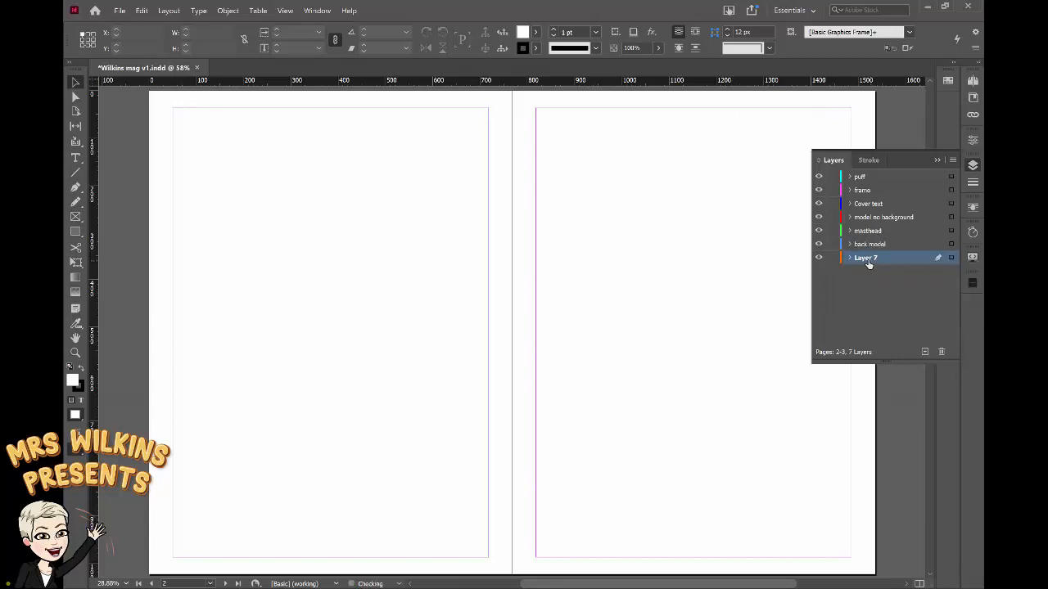
# - Rename the new bottom layer as "pages 2 and 3"
pyautogui.doubleClick(866, 259)
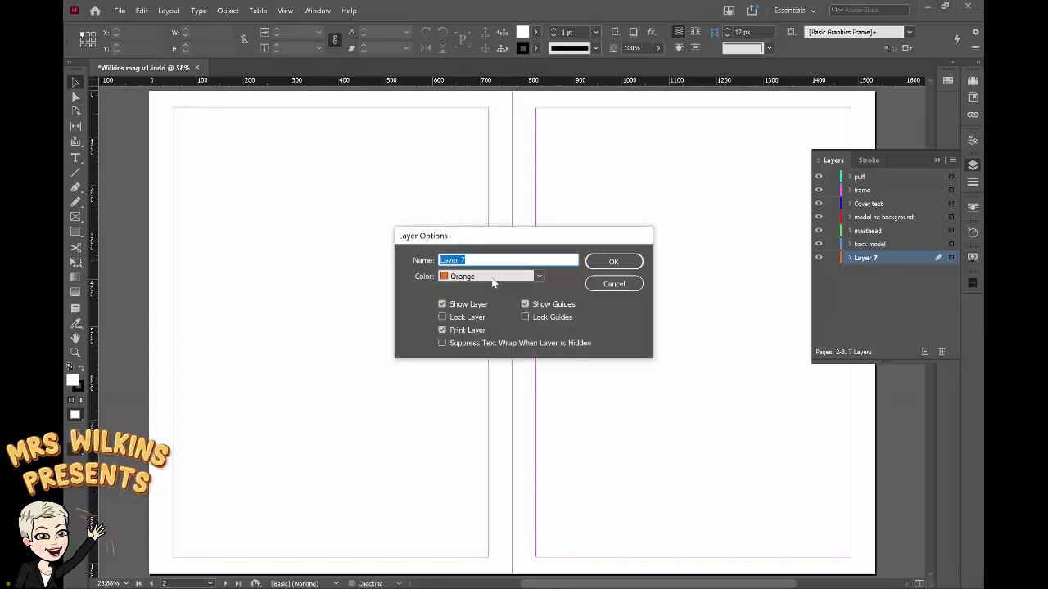
pyautogui.write('pages 2 and 3')
pyautogui.press('Return')
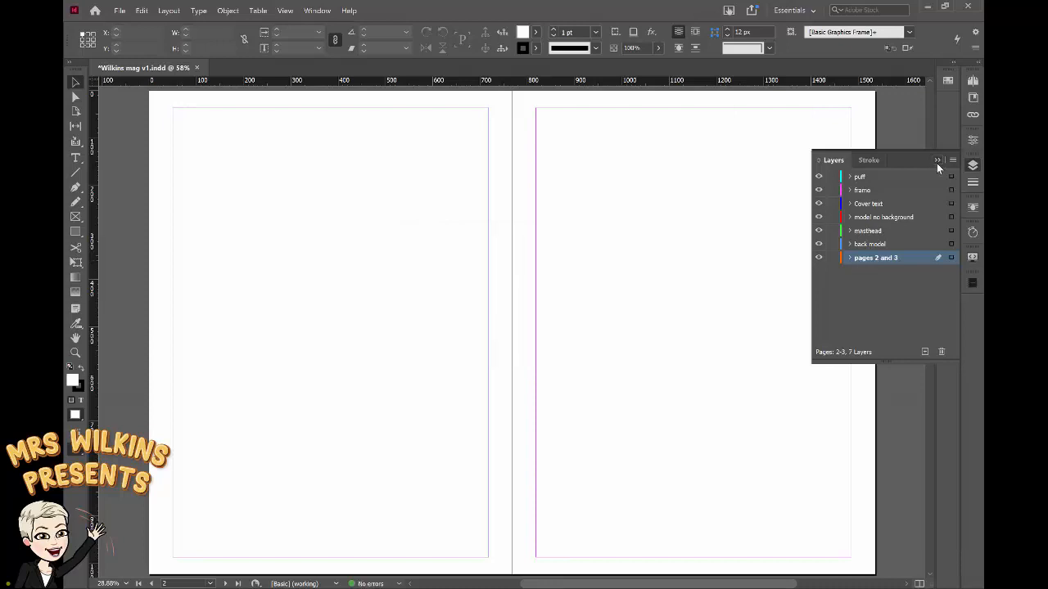
pyautogui.click(937, 160)
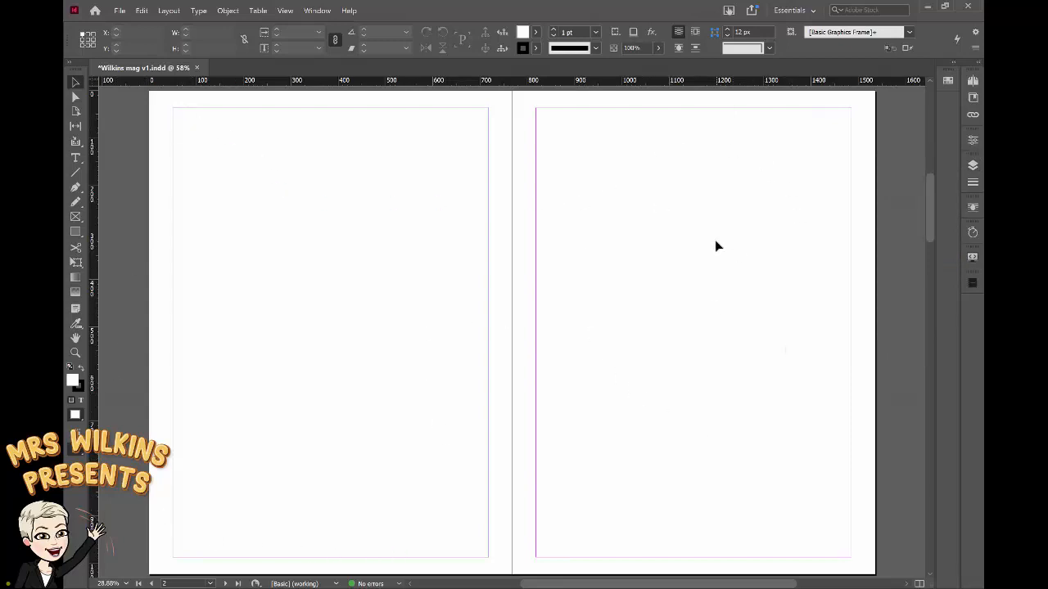
# - Draw a rectangular frame of about 668 by 952 px filling the margins of page 2
pyautogui.click(75, 217)
pyautogui.moveTo(172, 109); pyautogui.dragTo(489, 561)
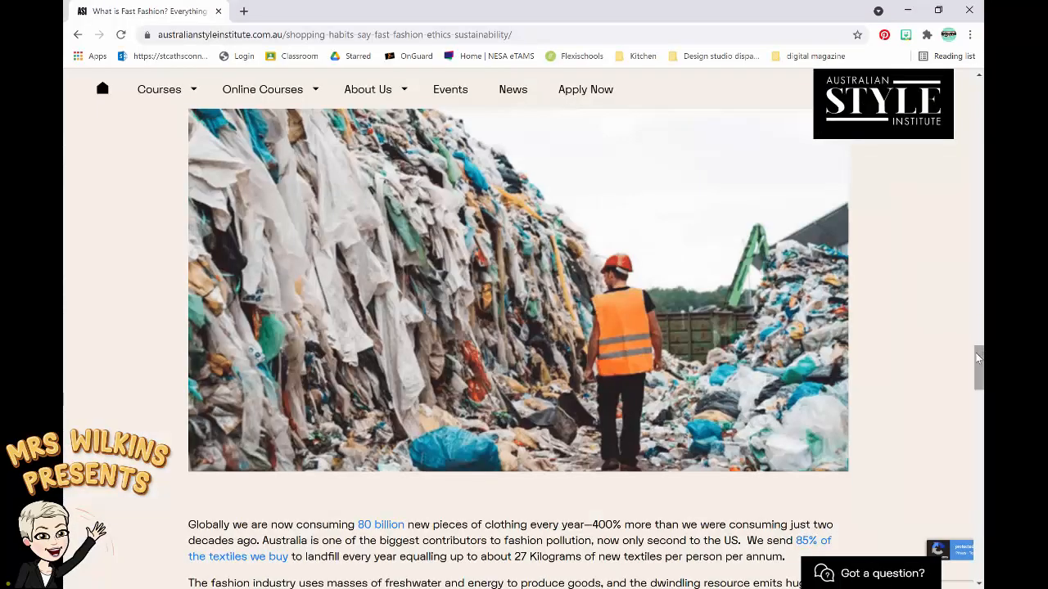
# - Review the source web article, switch to Word, and end the credit line with a colon, placing the source URL on its own line
pyautogui.moveTo(979, 357); pyautogui.dragTo(974, 78)
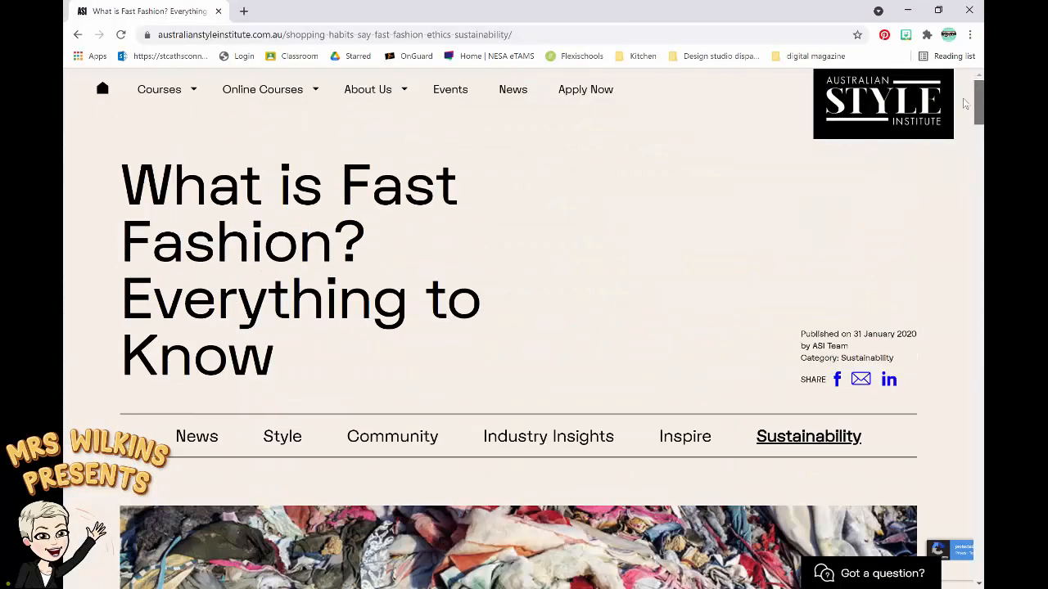
pyautogui.scroll(-5, 974, 75)
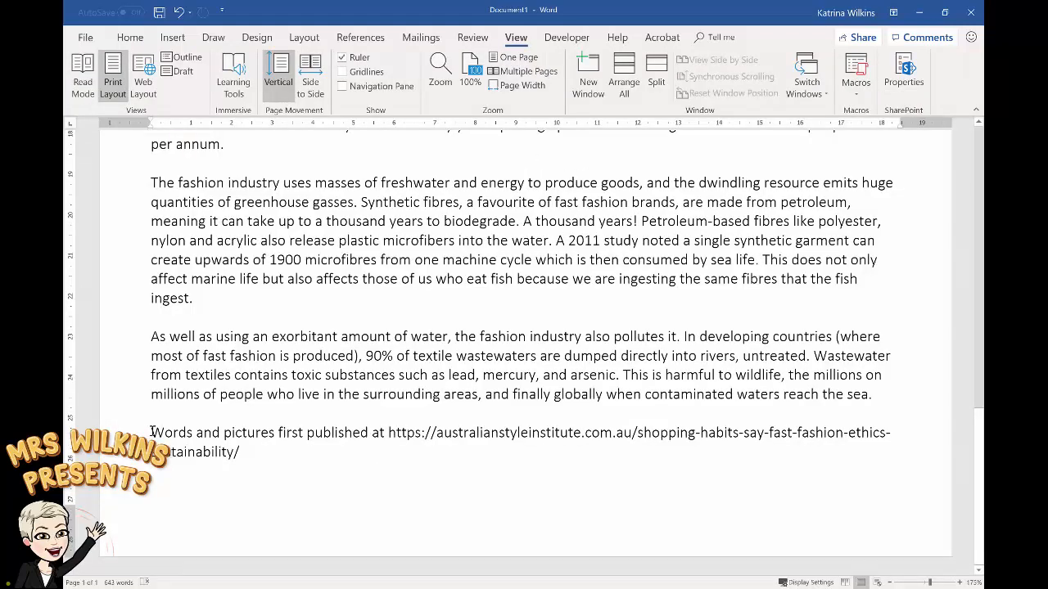
pyautogui.moveTo(153, 433); pyautogui.dragTo(248, 454)
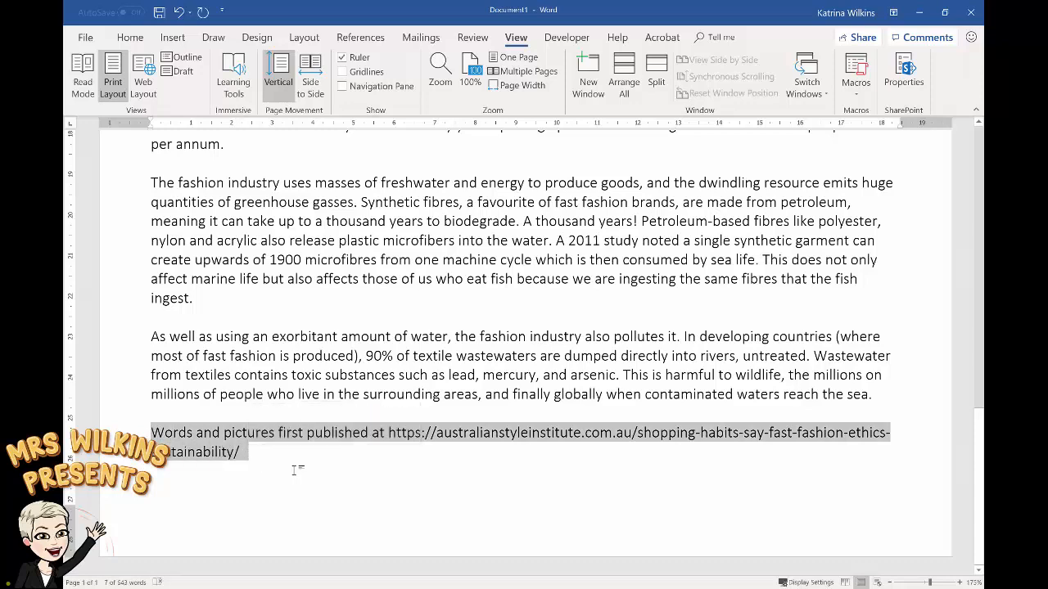
pyautogui.click(386, 433)
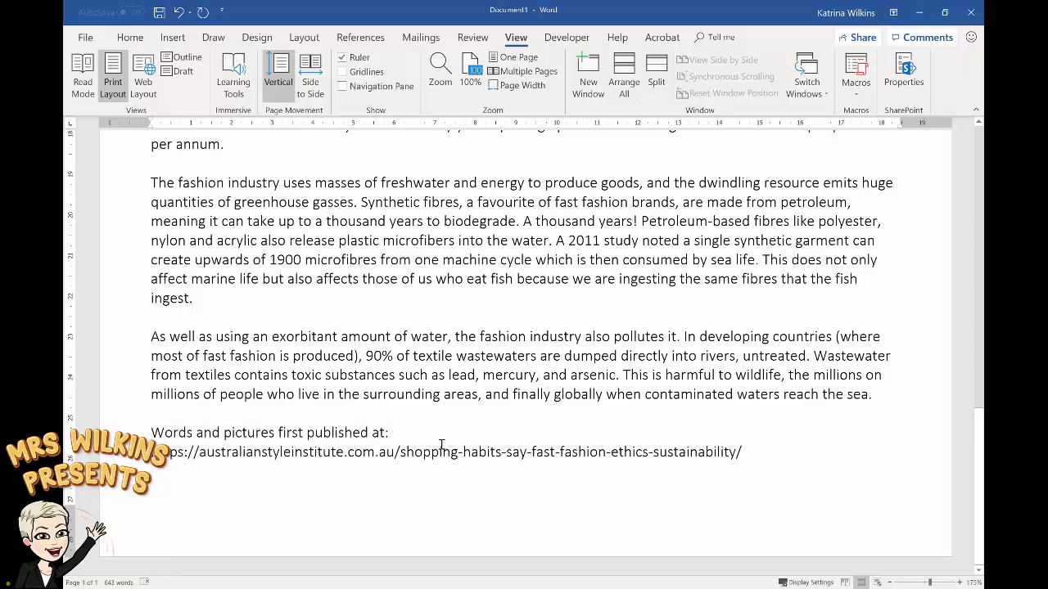
# - Copy the whole article from Word and paste it into the page 2 frame in InDesign
pyautogui.hotkey('ctrl', 'a')
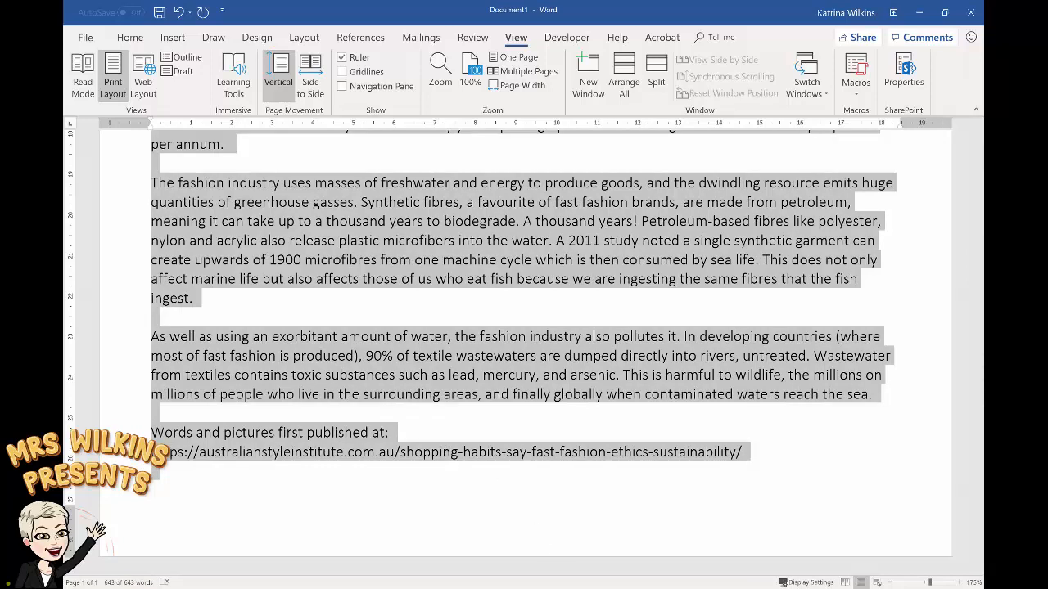
pyautogui.hotkey('alt', 'Tab')
pyautogui.click(76, 157)
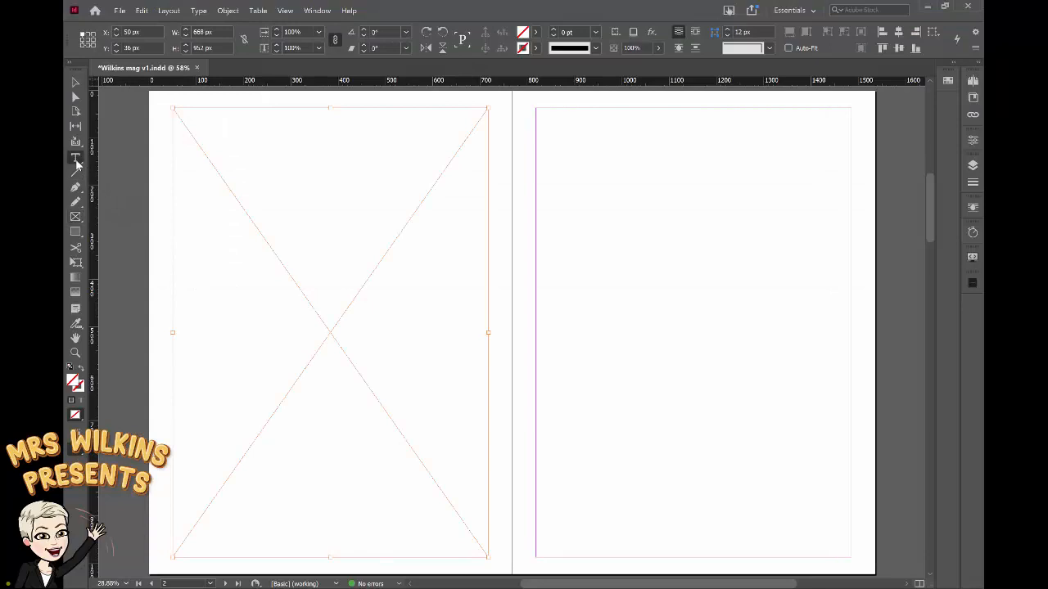
pyautogui.click(184, 118)
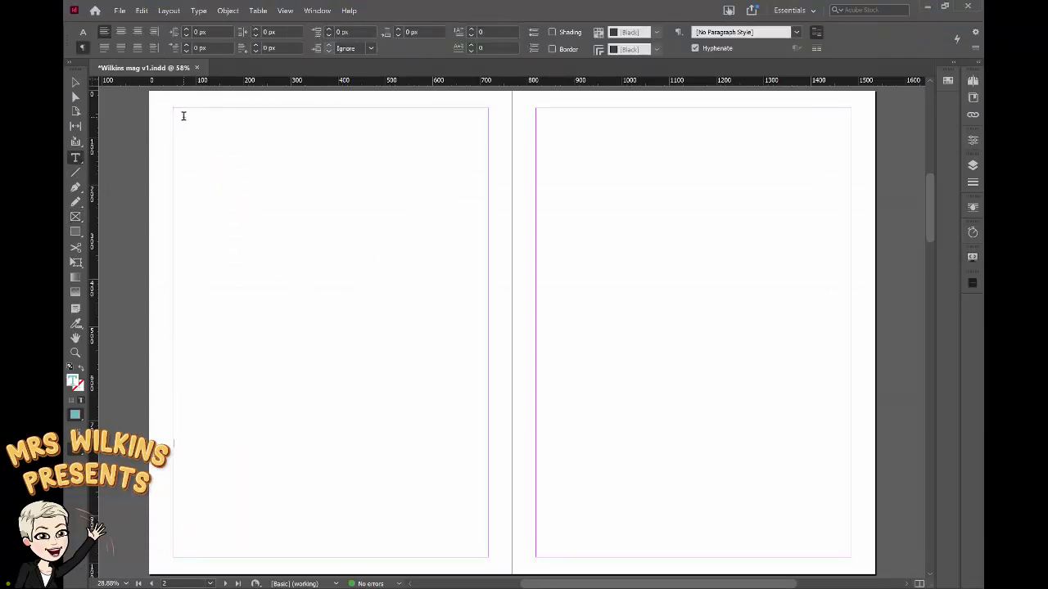
pyautogui.hotkey('ctrl', 'v')
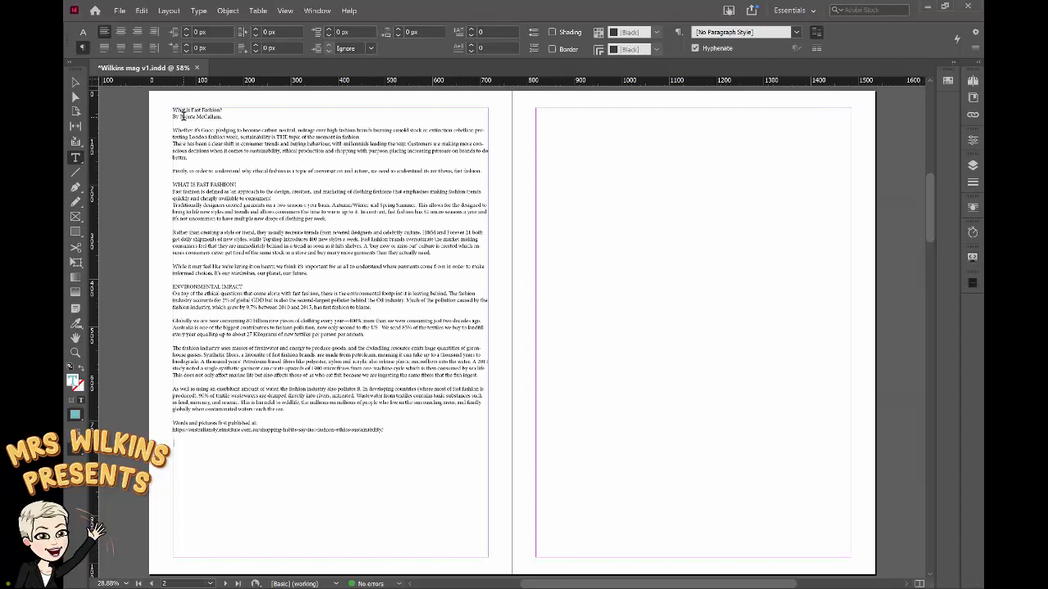
# - Set all the article text to Roboto Light at 14 pt
pyautogui.moveTo(385, 431); pyautogui.dragTo(171, 108)
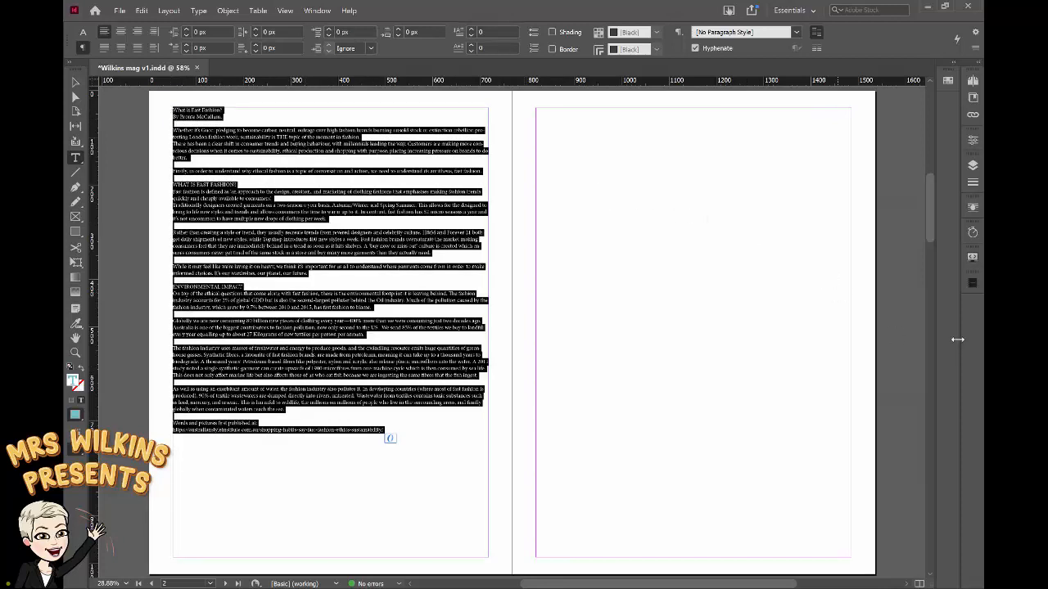
pyautogui.click(974, 143)
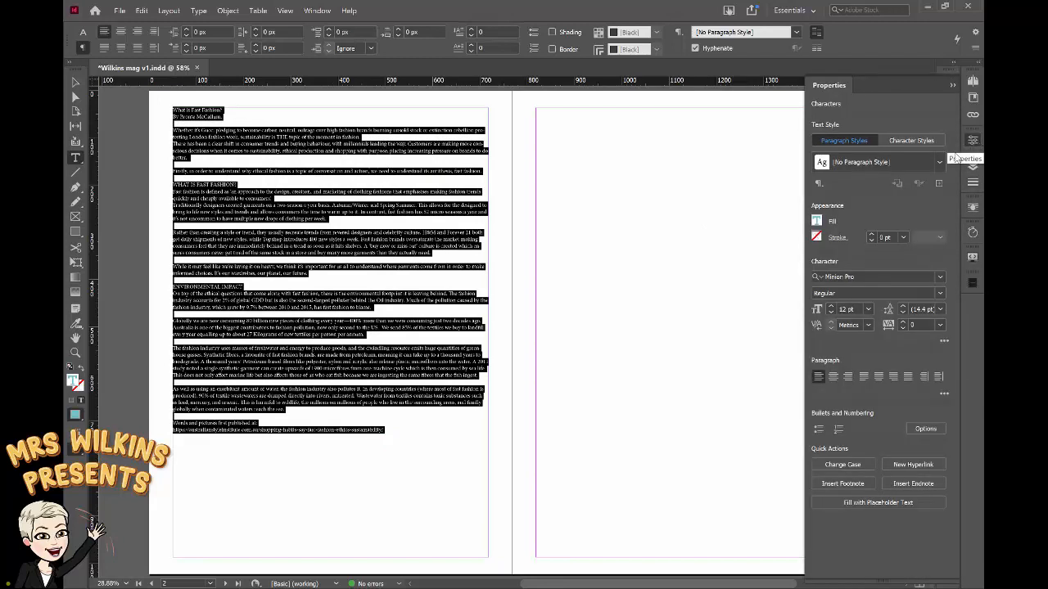
pyautogui.click(869, 277)
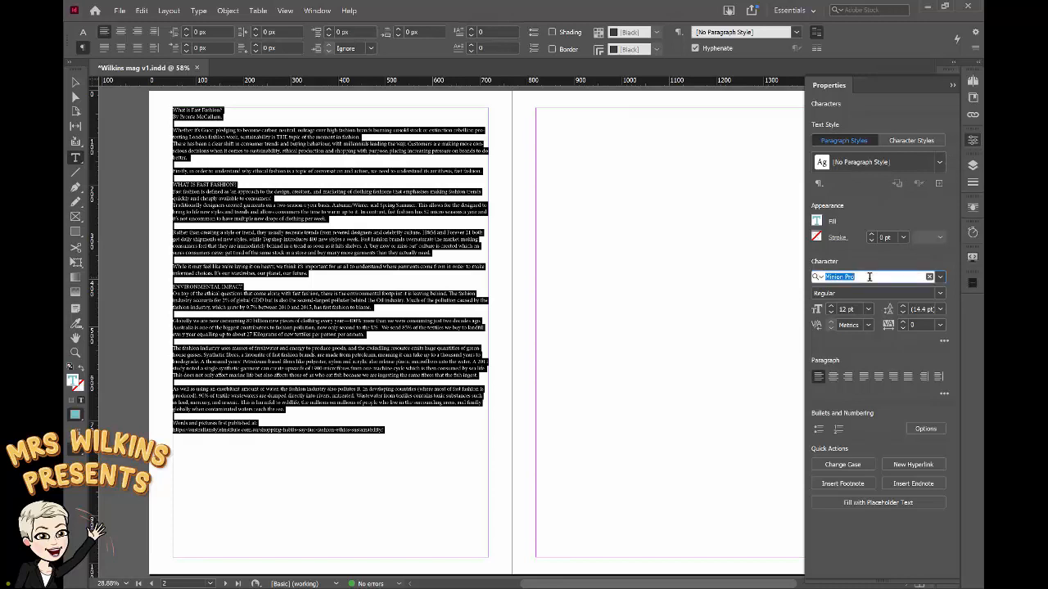
pyautogui.write('Roboto')
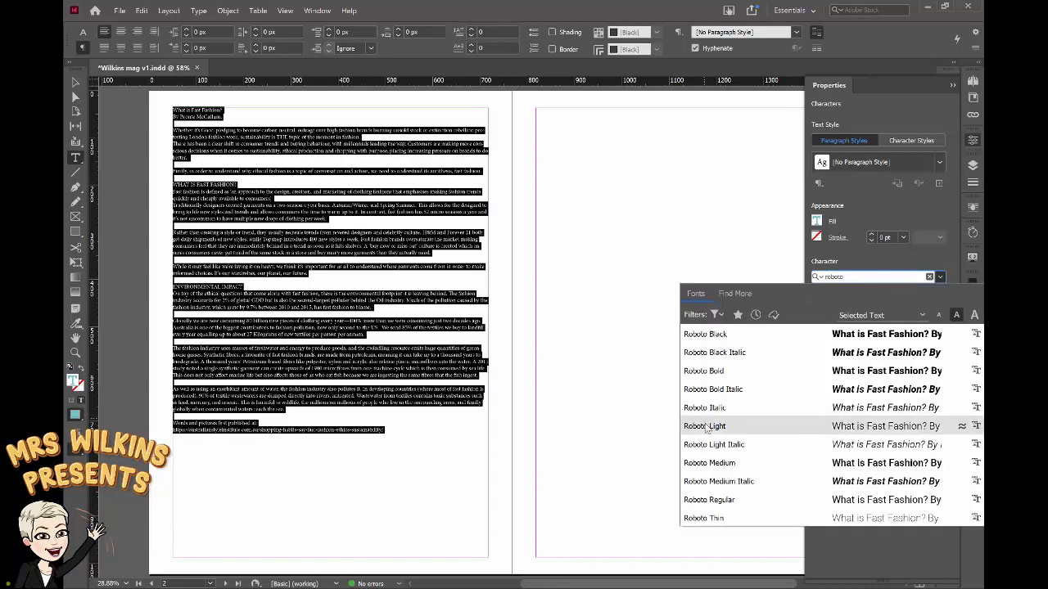
pyautogui.click(709, 428)
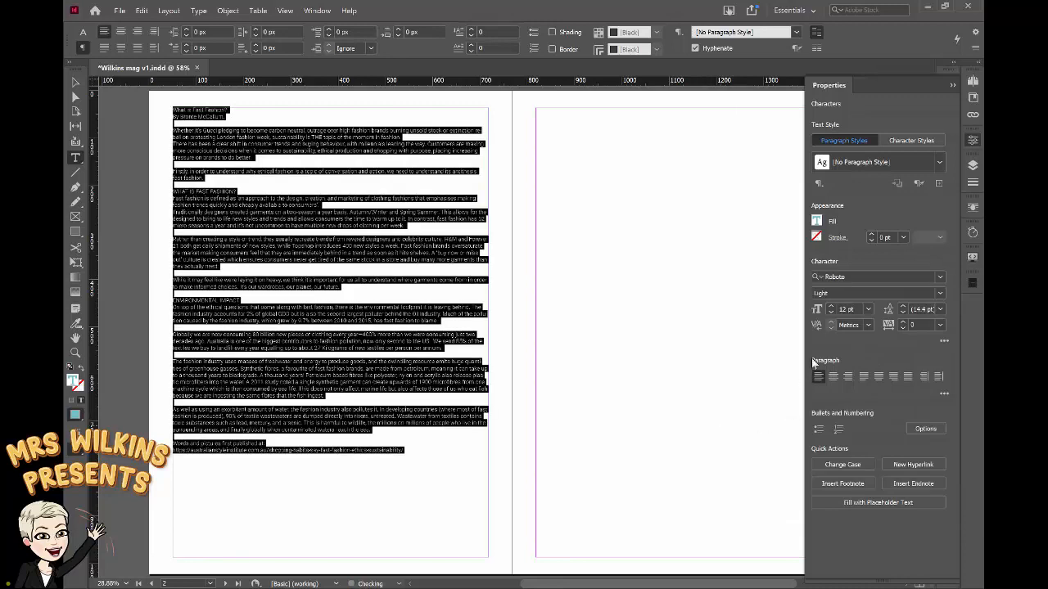
pyautogui.click(832, 309)
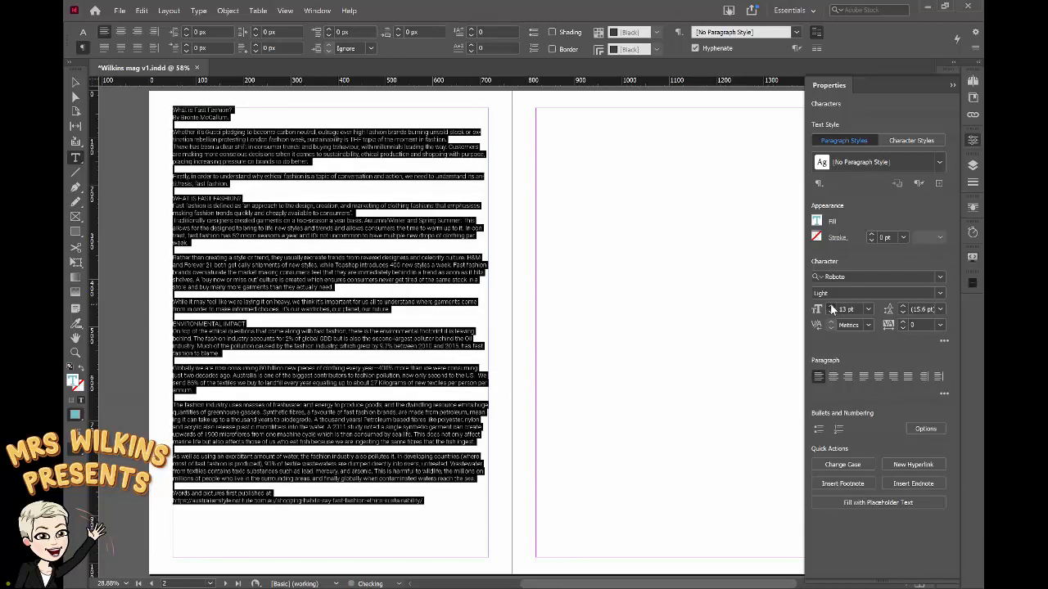
# - Set the heading "What is Fast Fashion?" to Roboto Black and enlarge it to span the frame's width on one line
pyautogui.click(250, 110)
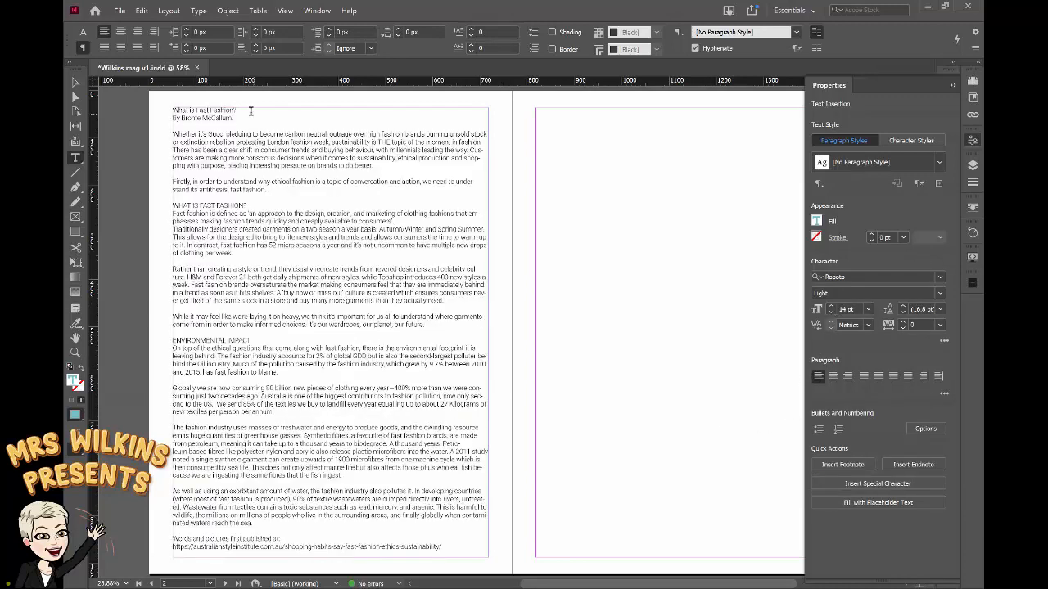
pyautogui.moveTo(248, 109); pyautogui.dragTo(172, 108)
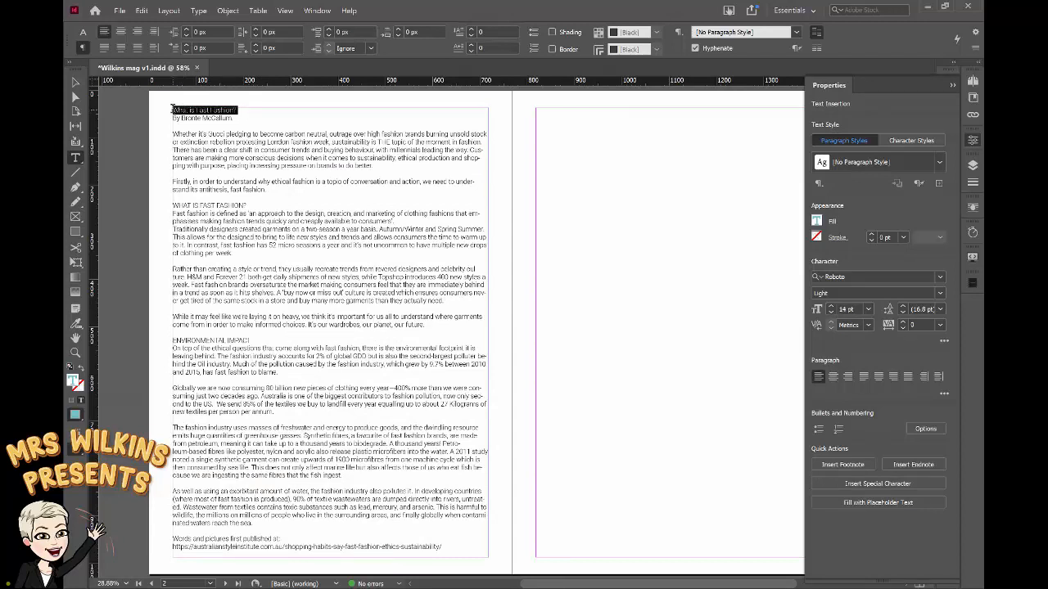
pyautogui.click(939, 293)
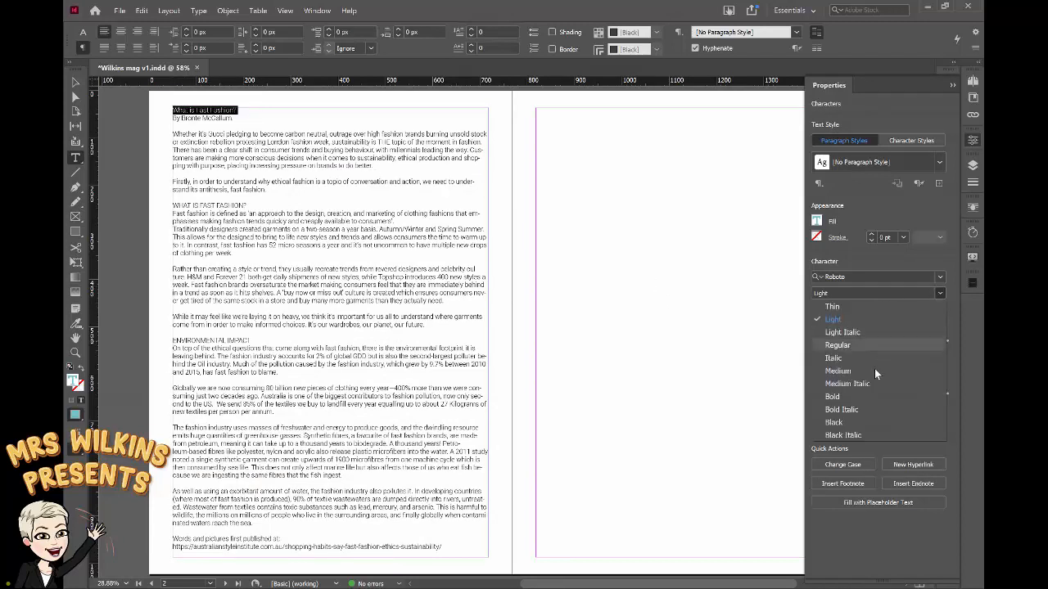
pyautogui.click(833, 422)
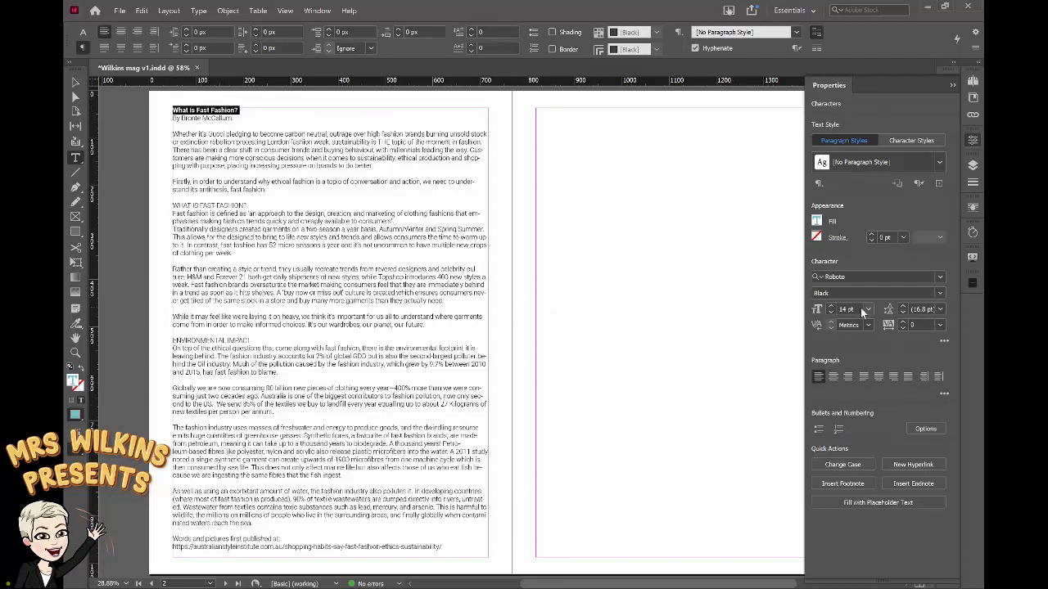
pyautogui.click(177, 141)
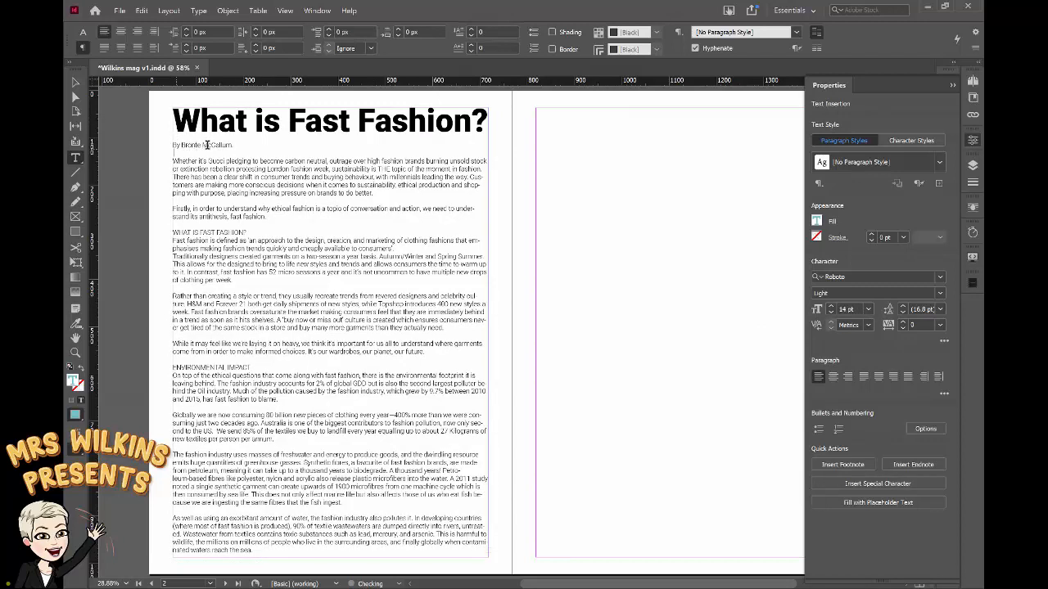
# - Set the author byline below the heading to Roboto Medium and align it right
pyautogui.tripleClick(209, 144)
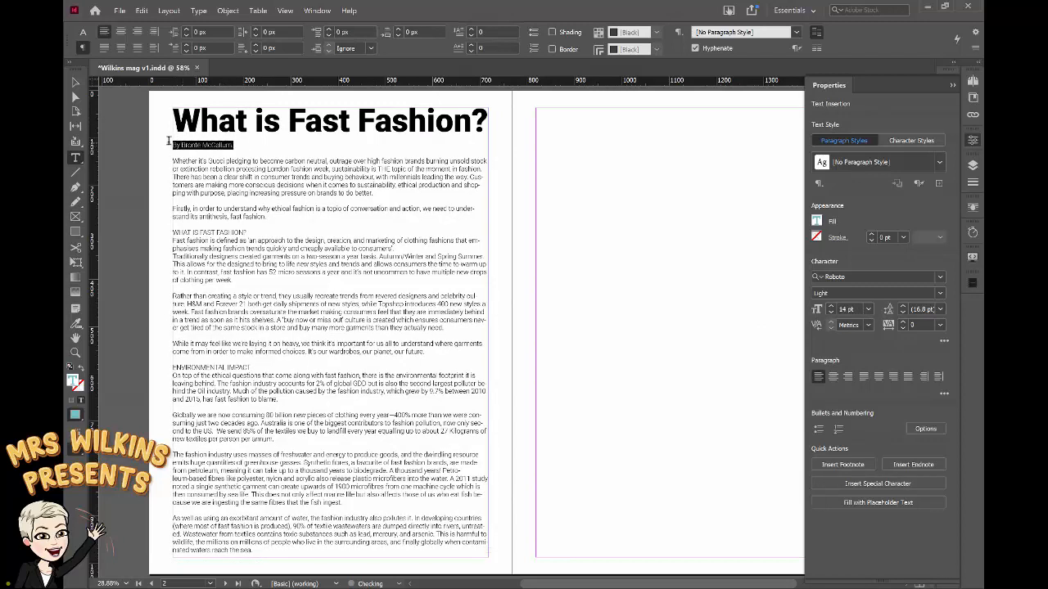
pyautogui.click(898, 292)
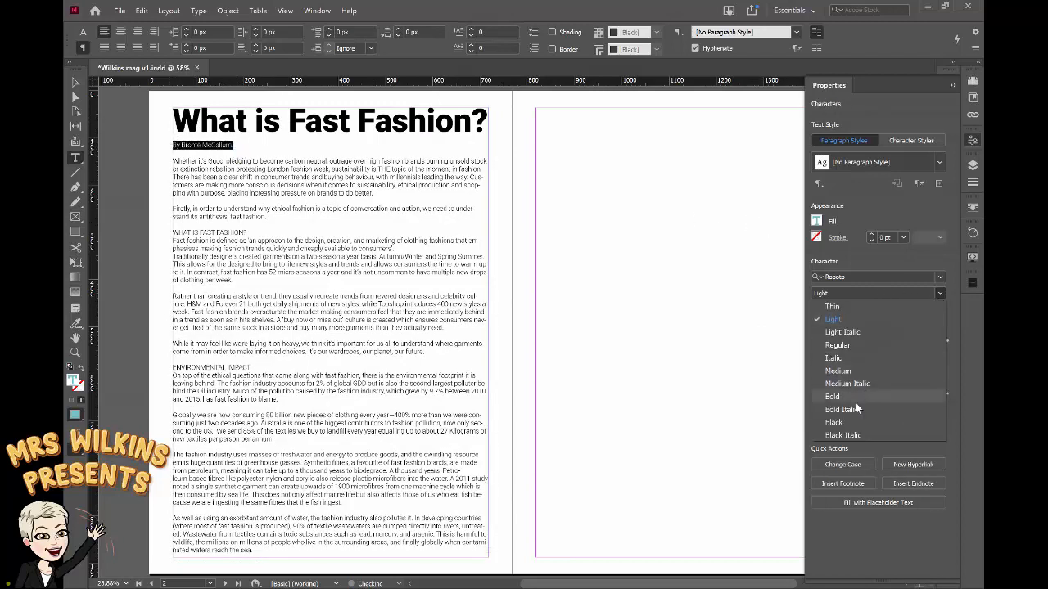
pyautogui.click(835, 372)
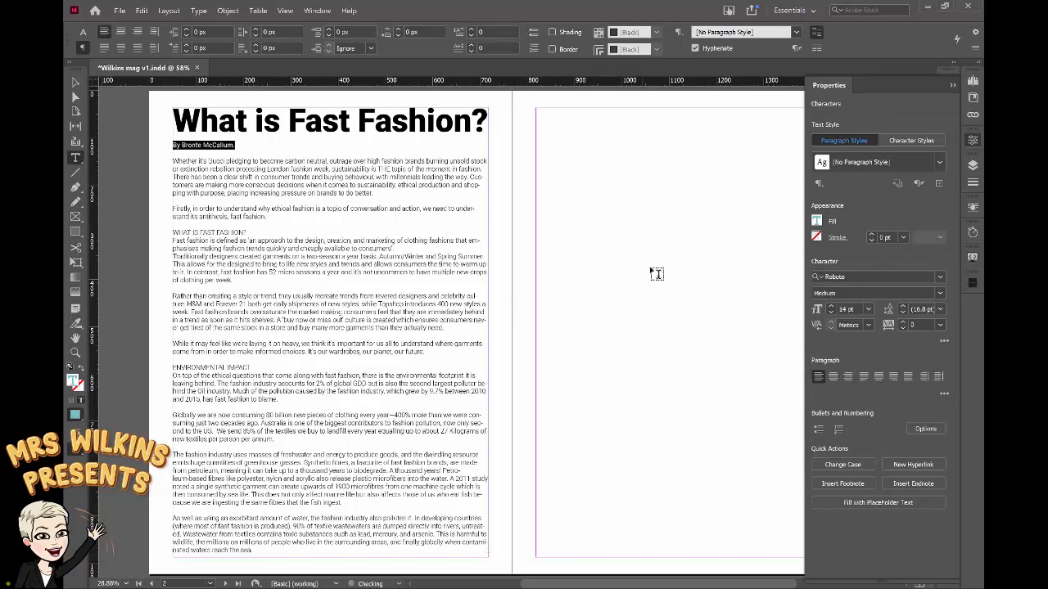
pyautogui.click(848, 379)
pyautogui.click(285, 256)
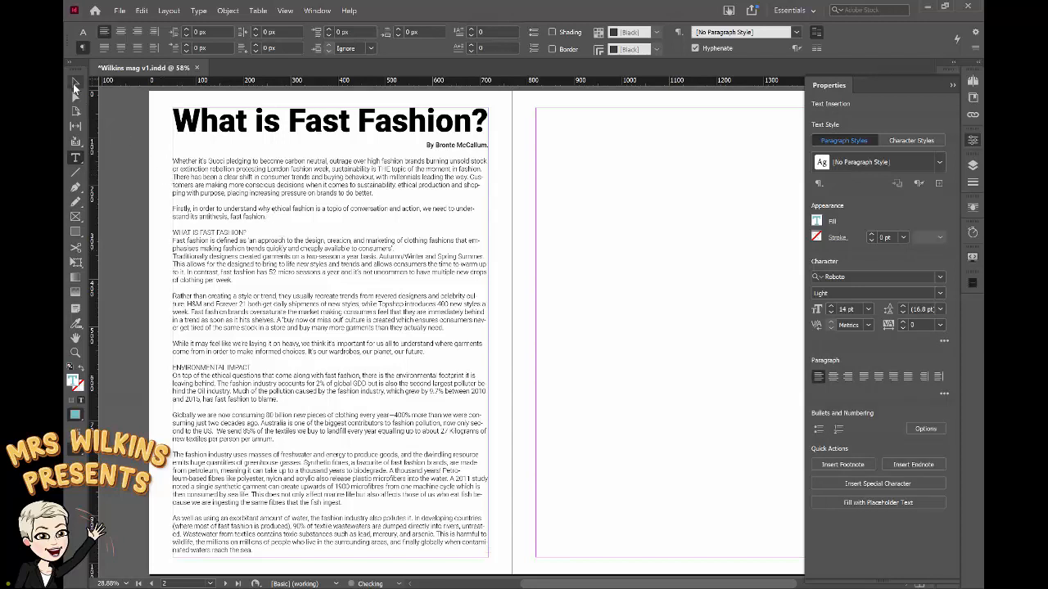
# - Set the article's text frame on page 2 to two columns
pyautogui.click(74, 83)
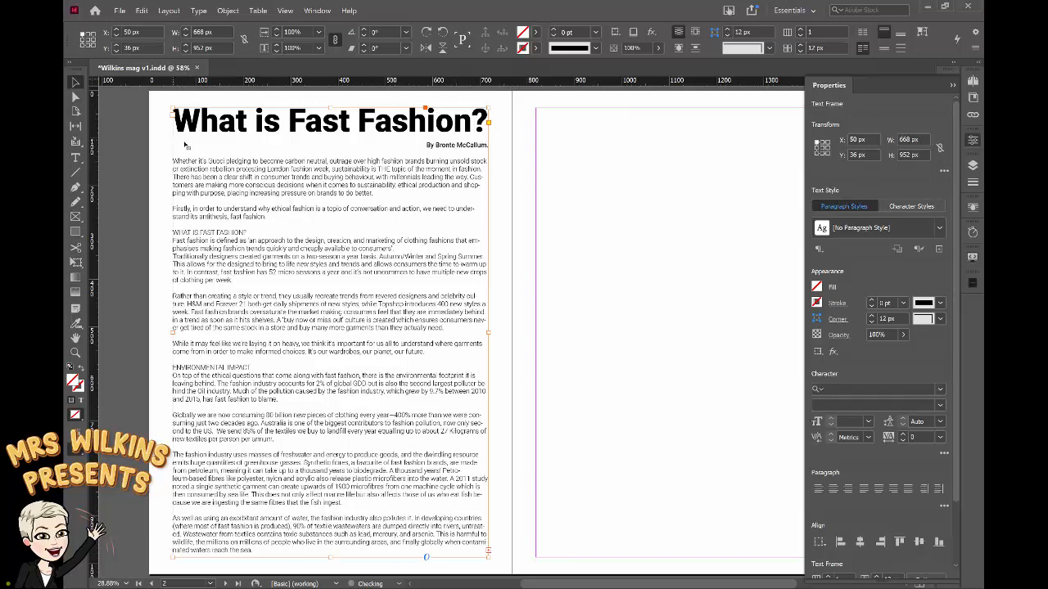
pyautogui.rightClick(238, 147)
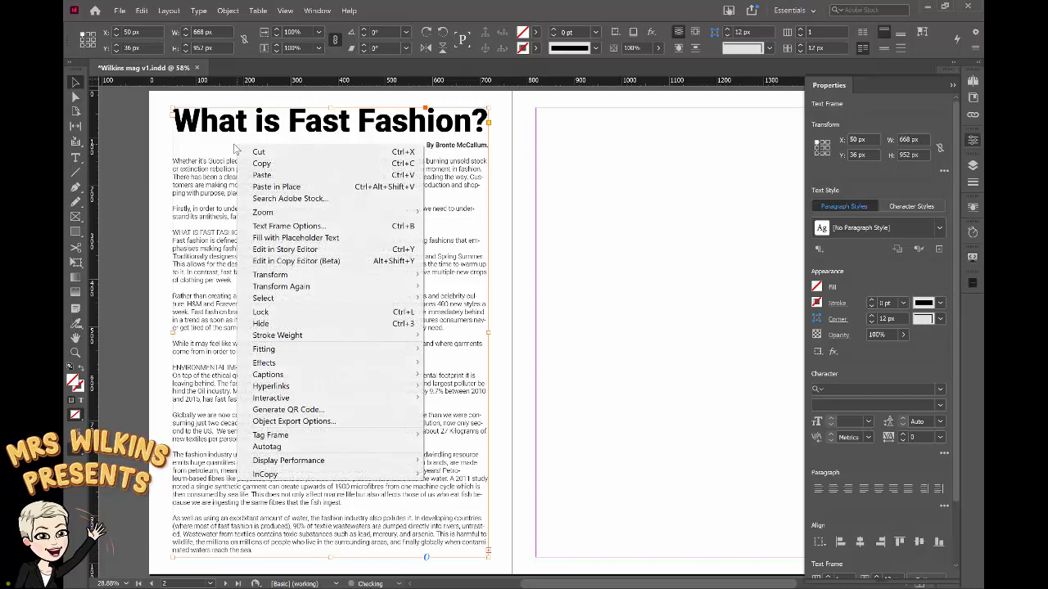
pyautogui.click(290, 229)
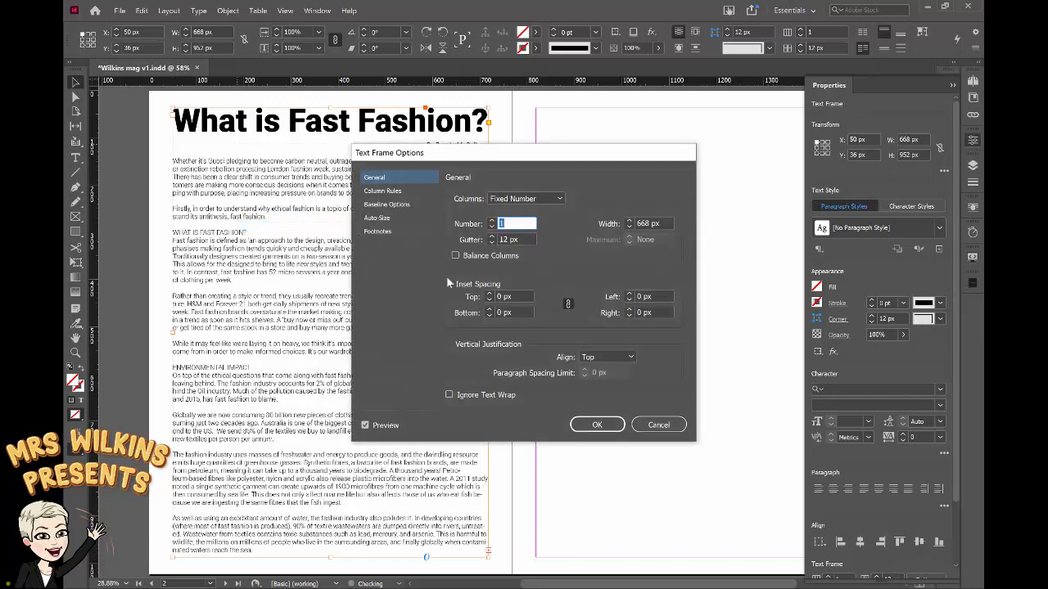
pyautogui.click(492, 220)
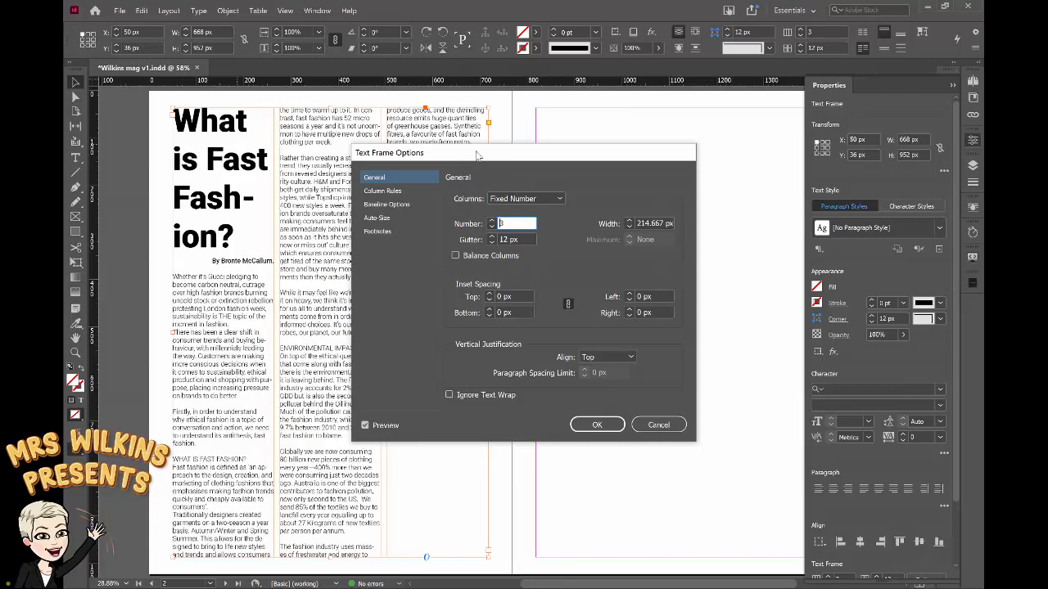
pyautogui.moveTo(479, 154); pyautogui.dragTo(585, 133)
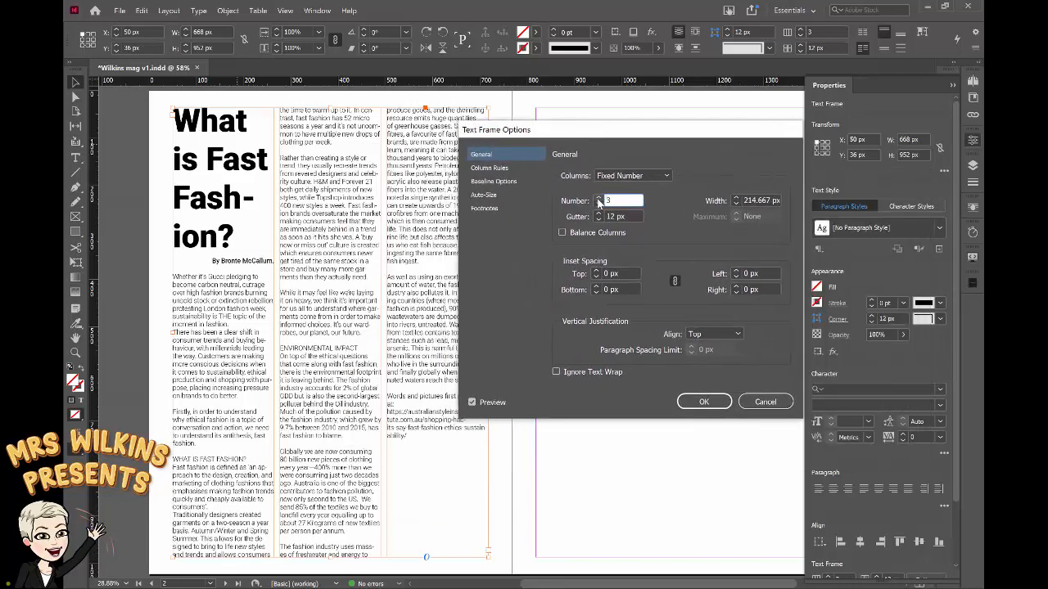
pyautogui.click(598, 197)
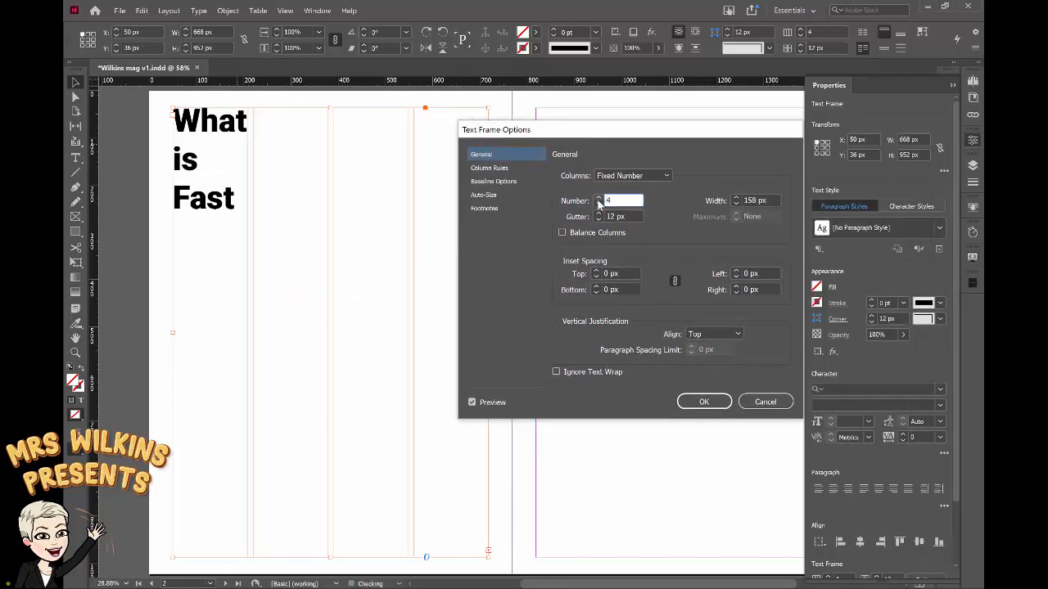
pyautogui.click(598, 204)
pyautogui.click(598, 204)
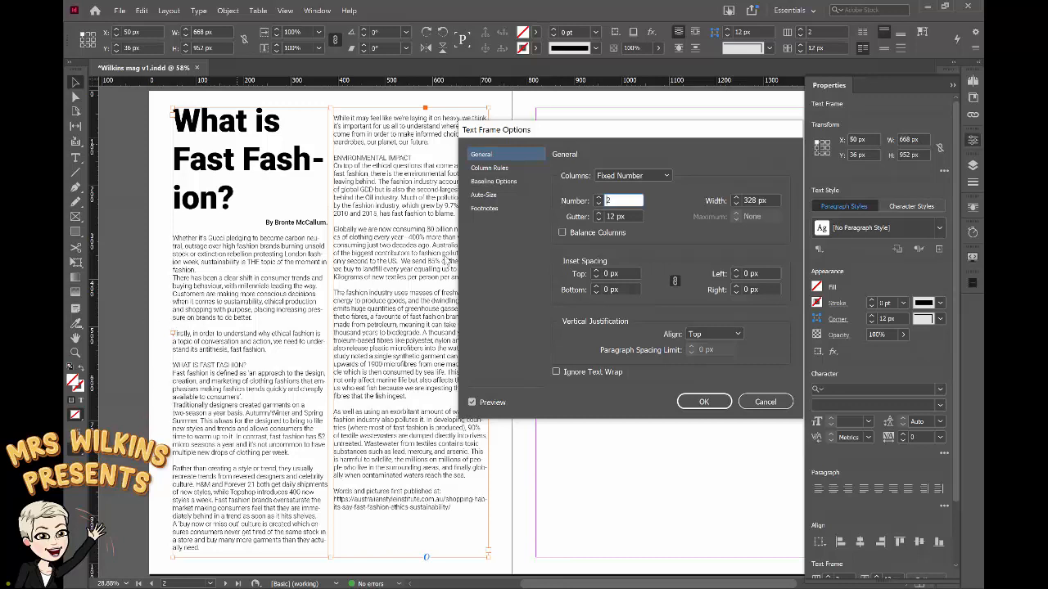
# - Set the text frame's column gutter to 50 px and turn on Balance Columns
pyautogui.click(610, 216)
pyautogui.doubleClick(609, 216)
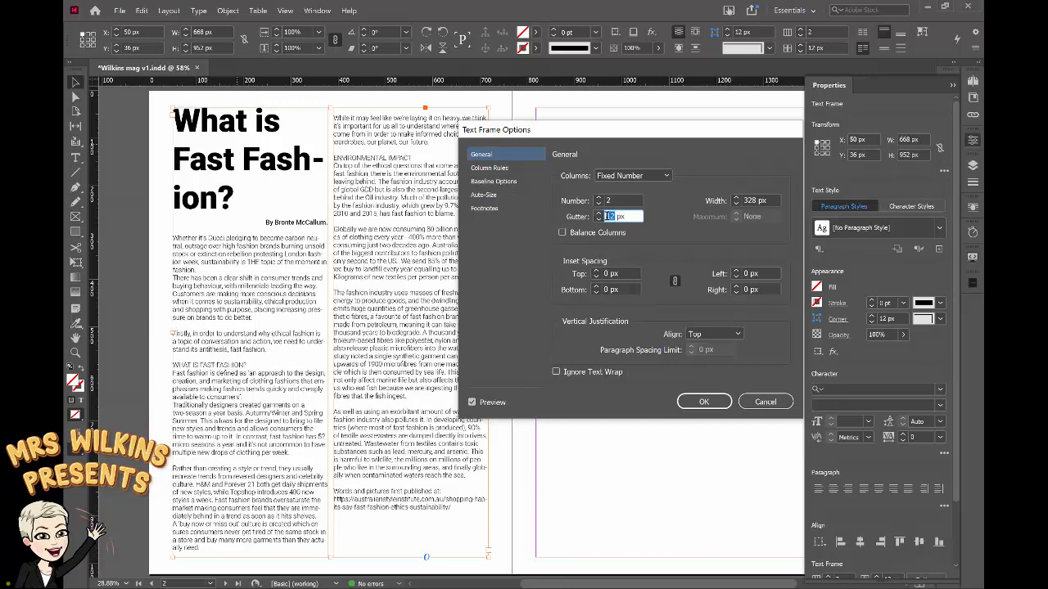
pyautogui.write('50')
pyautogui.click(561, 234)
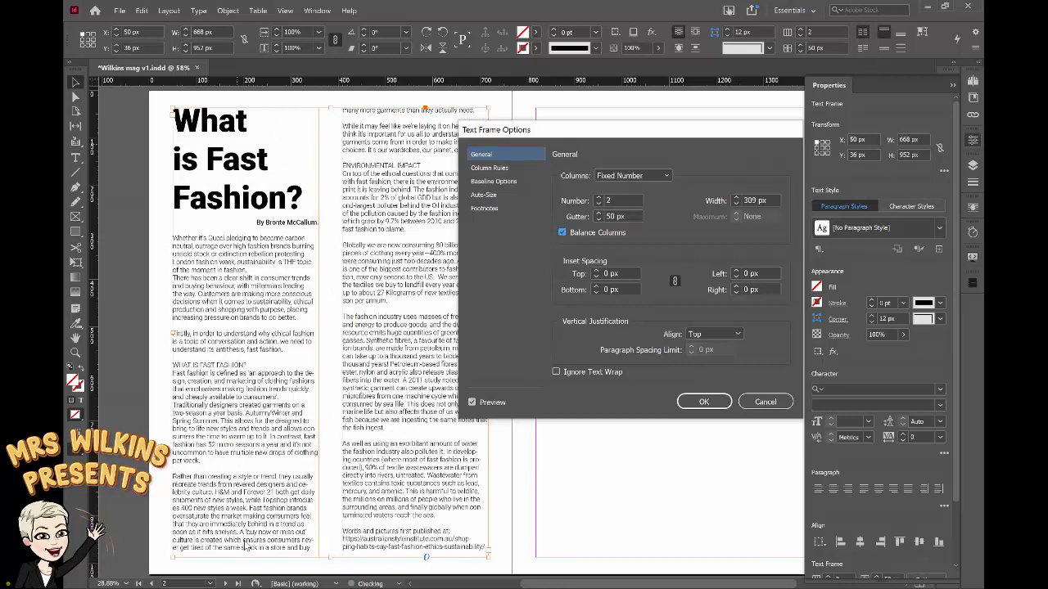
pyautogui.click(702, 403)
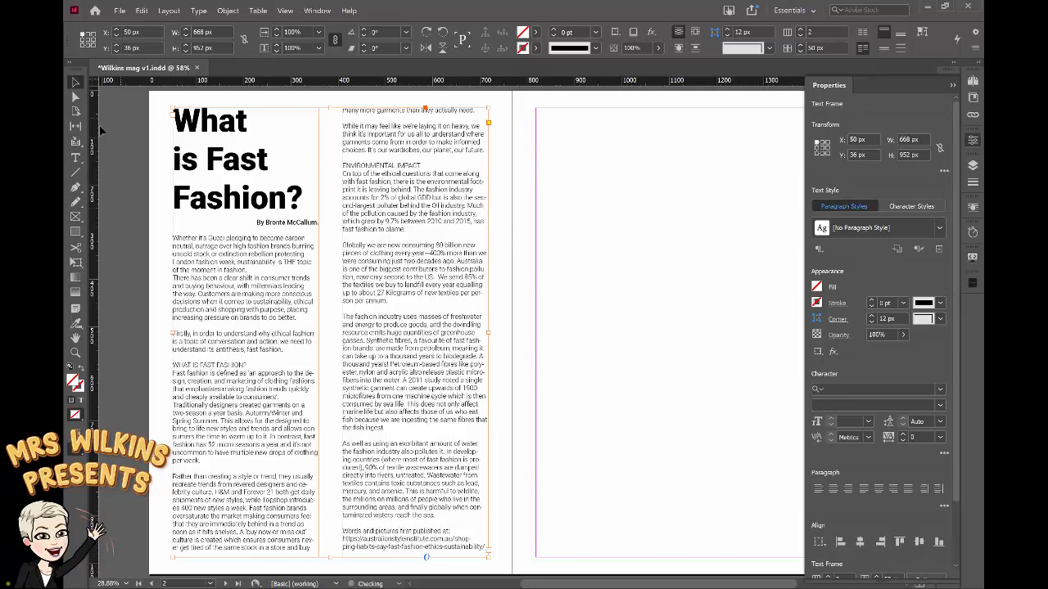
# - Make the heading and the byline below it span all columns of the frame
pyautogui.click(75, 158)
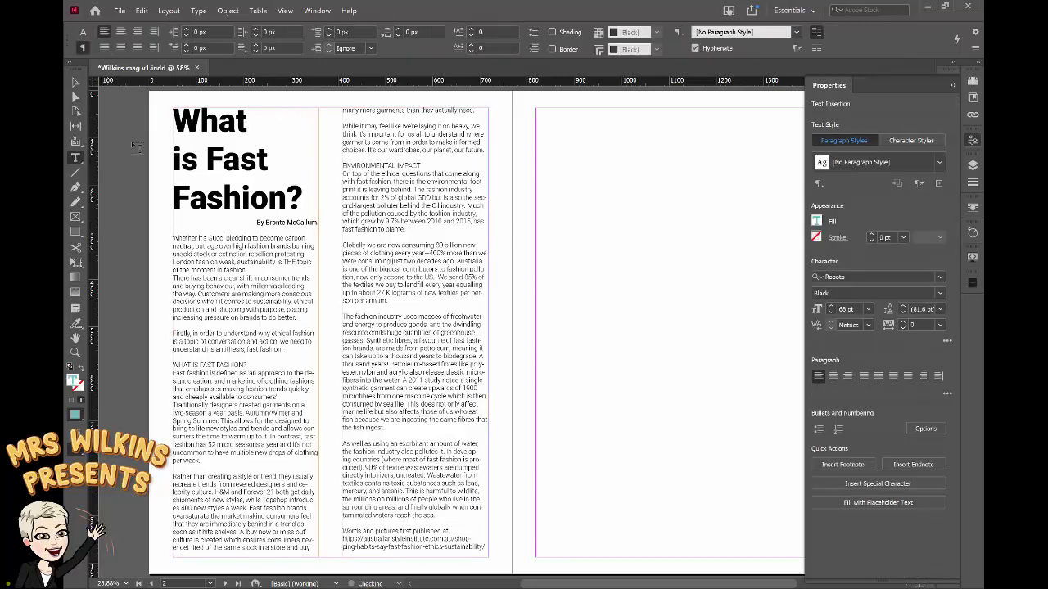
pyautogui.moveTo(173, 110); pyautogui.dragTo(331, 236)
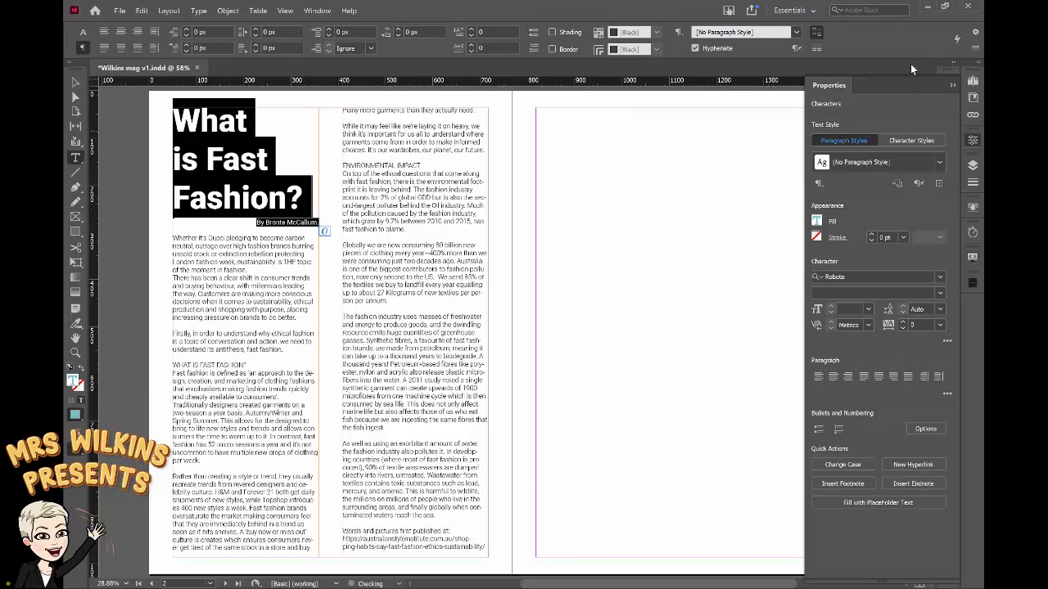
pyautogui.click(975, 51)
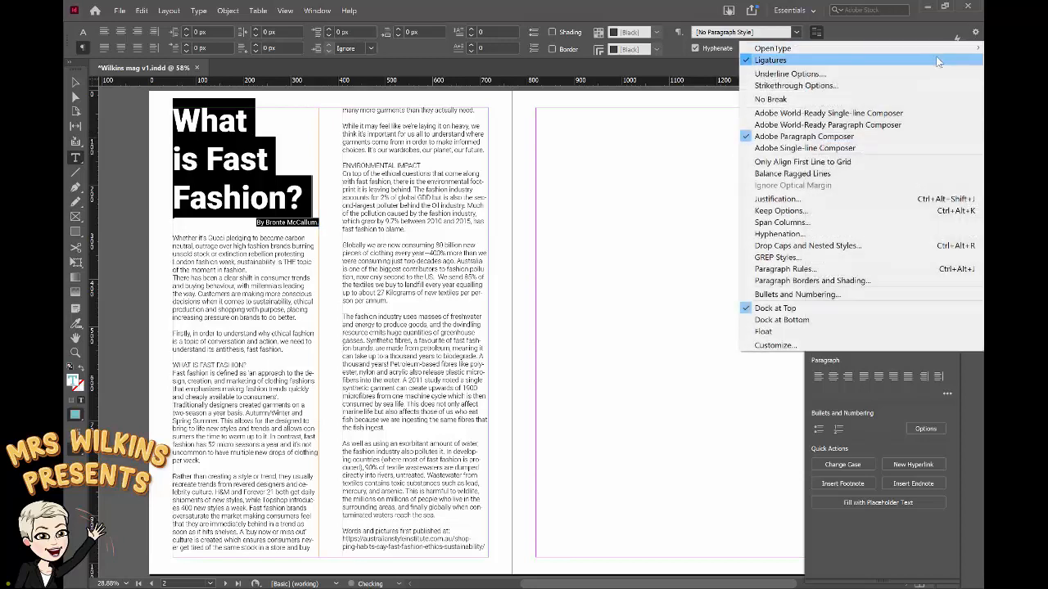
pyautogui.click(782, 223)
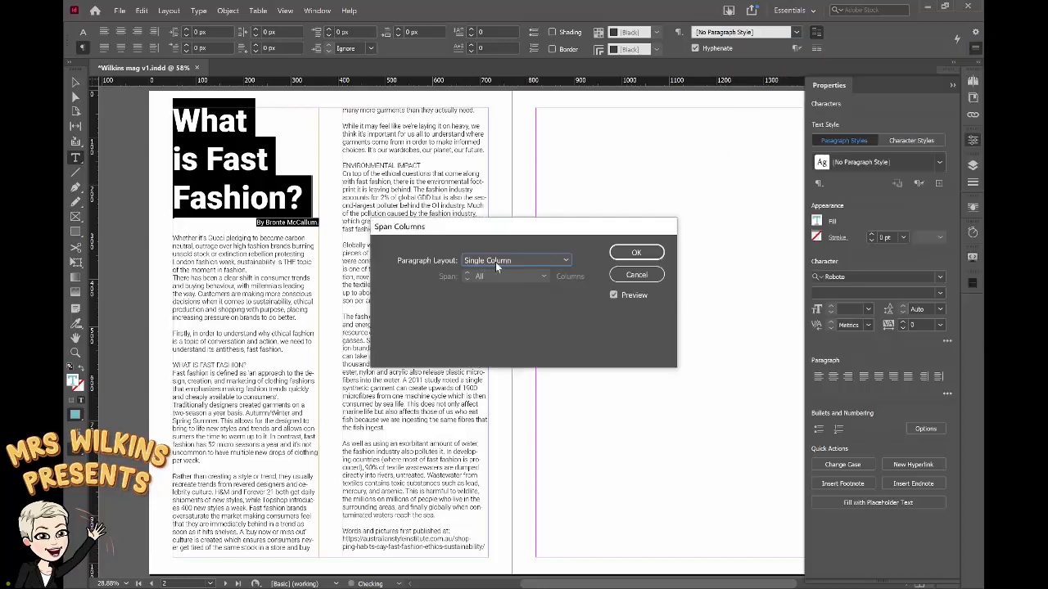
pyautogui.click(563, 261)
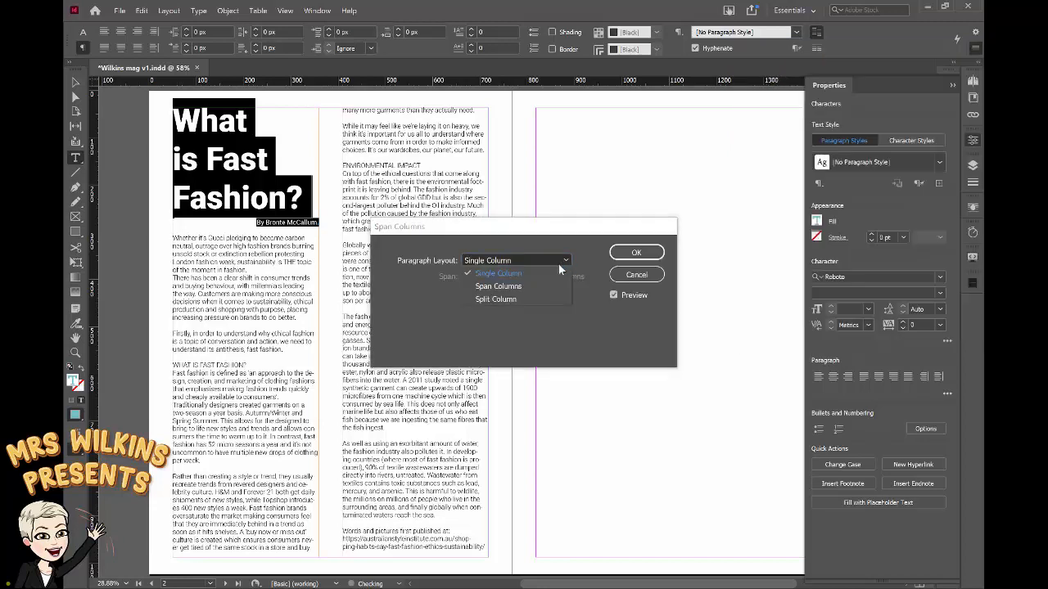
pyautogui.click(496, 287)
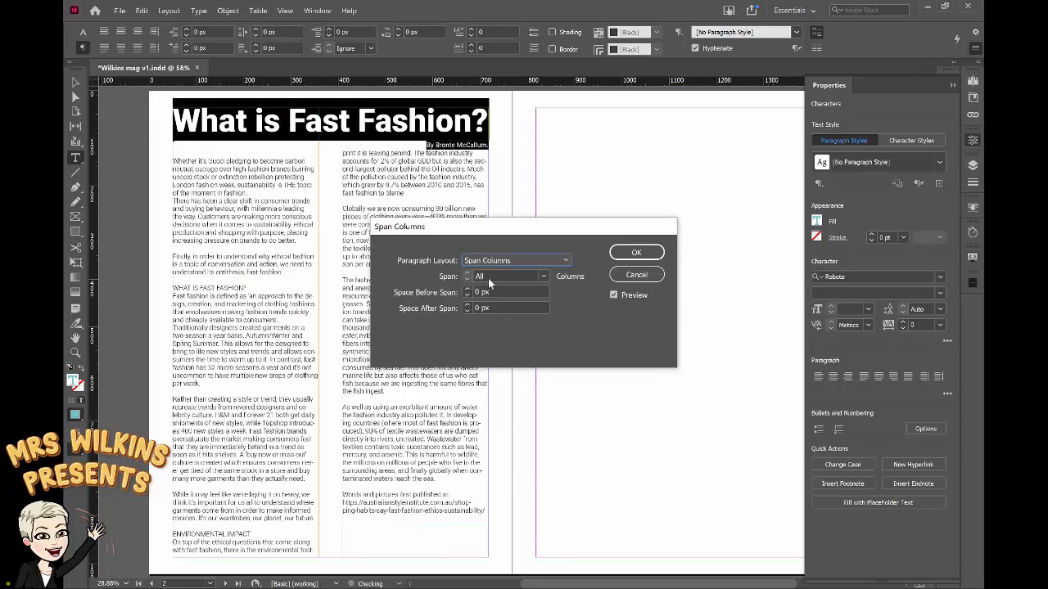
# - Increase the space after the span for the heading and byline
pyautogui.moveTo(431, 226); pyautogui.dragTo(619, 87)
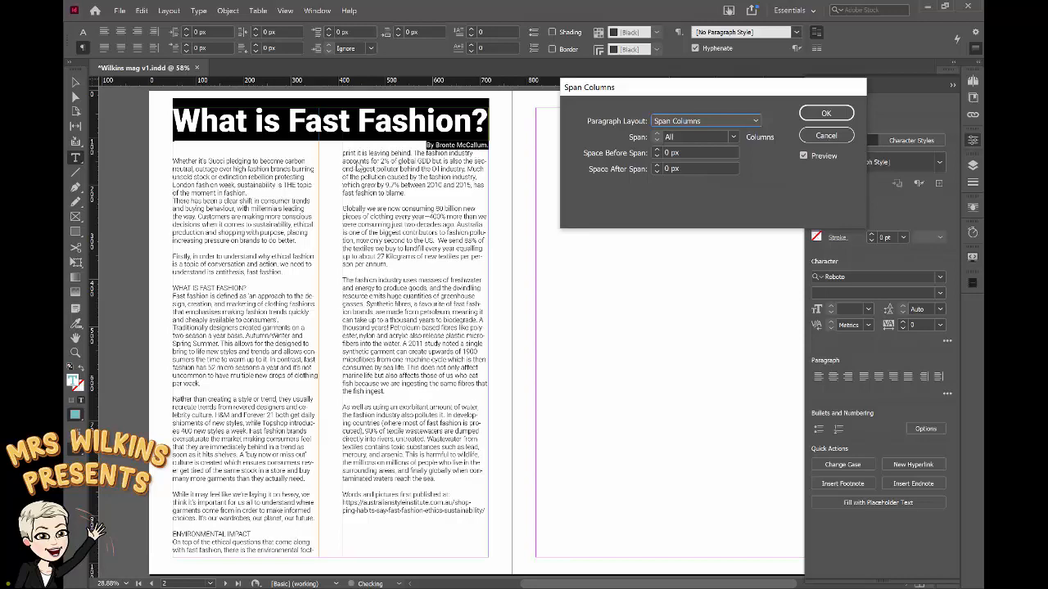
pyautogui.click(657, 164)
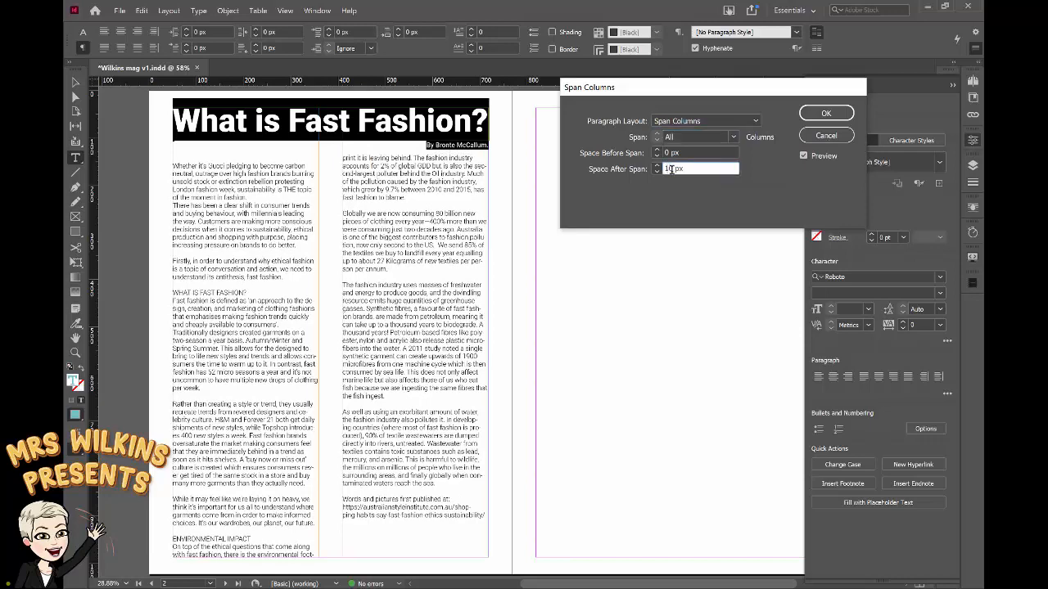
pyautogui.doubleClick(667, 168)
pyautogui.press('Return')
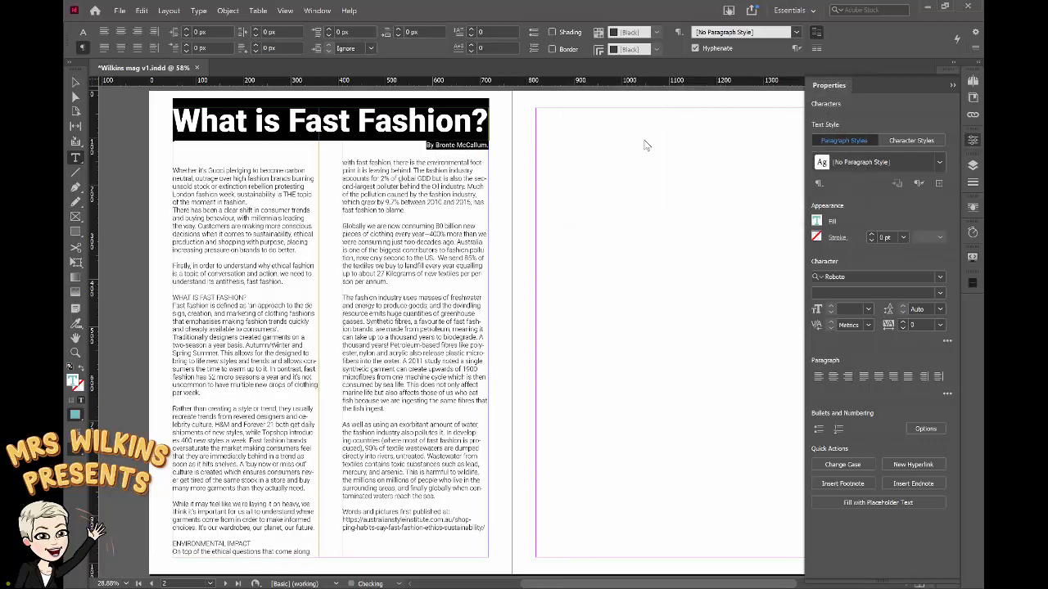
# - Delete the empty line between the byline and the first body paragraph
pyautogui.click(631, 196)
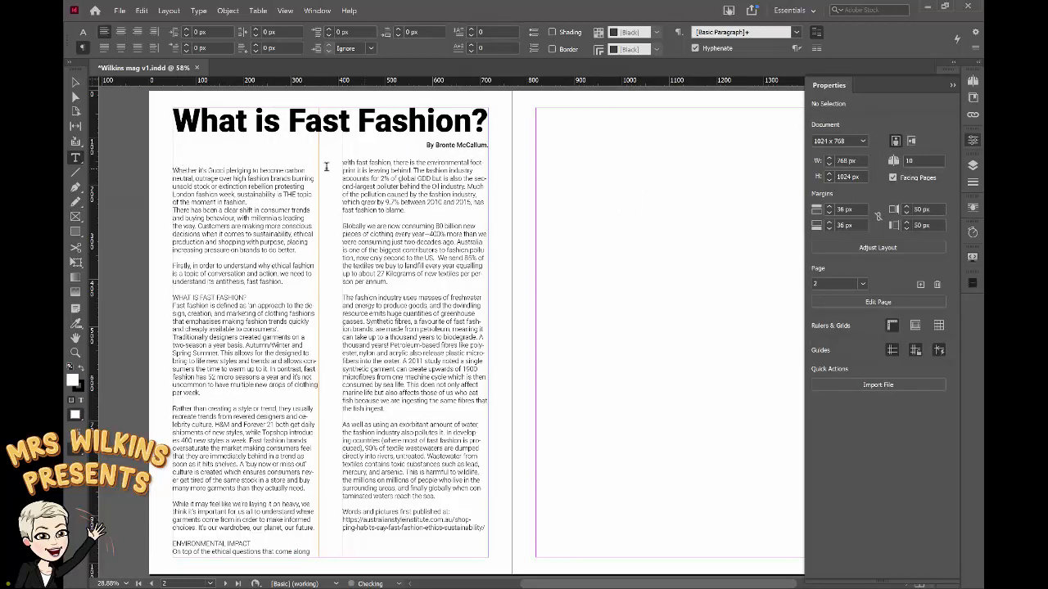
pyautogui.click(175, 169)
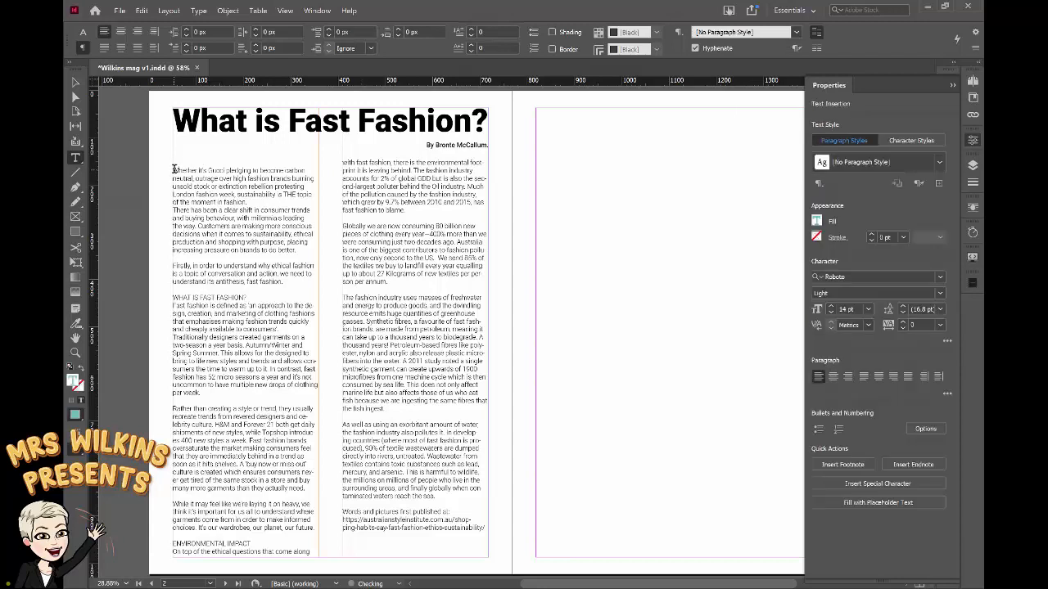
pyautogui.press('BackSpace')
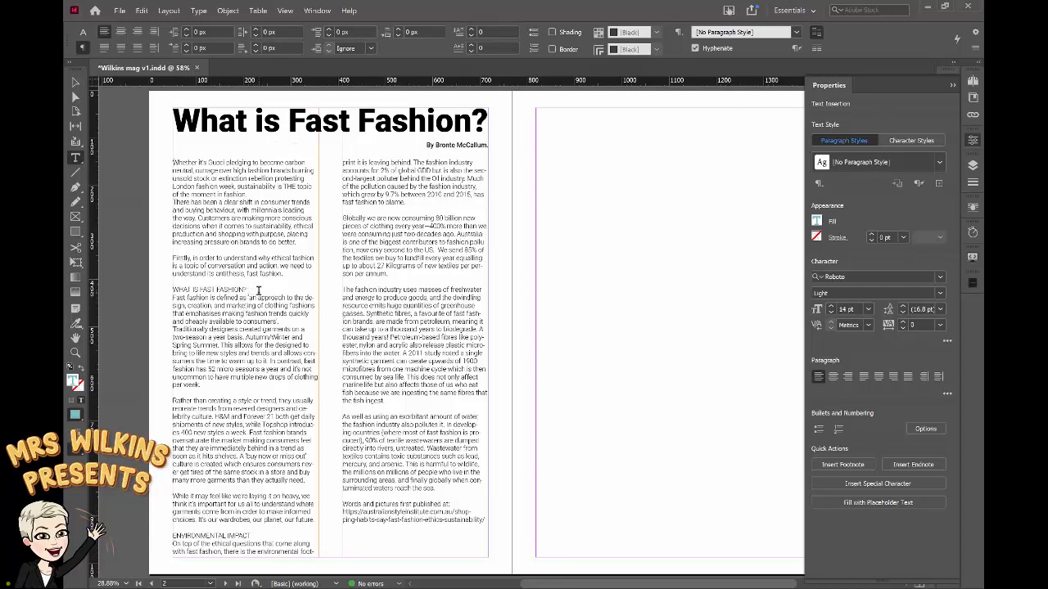
# - Set the subheadings "WHAT IS FAST FASHION?" and "ENVIRONMENTAL IMPACT" to Roboto Bold at 20 pt
pyautogui.moveTo(245, 290); pyautogui.dragTo(159, 283)
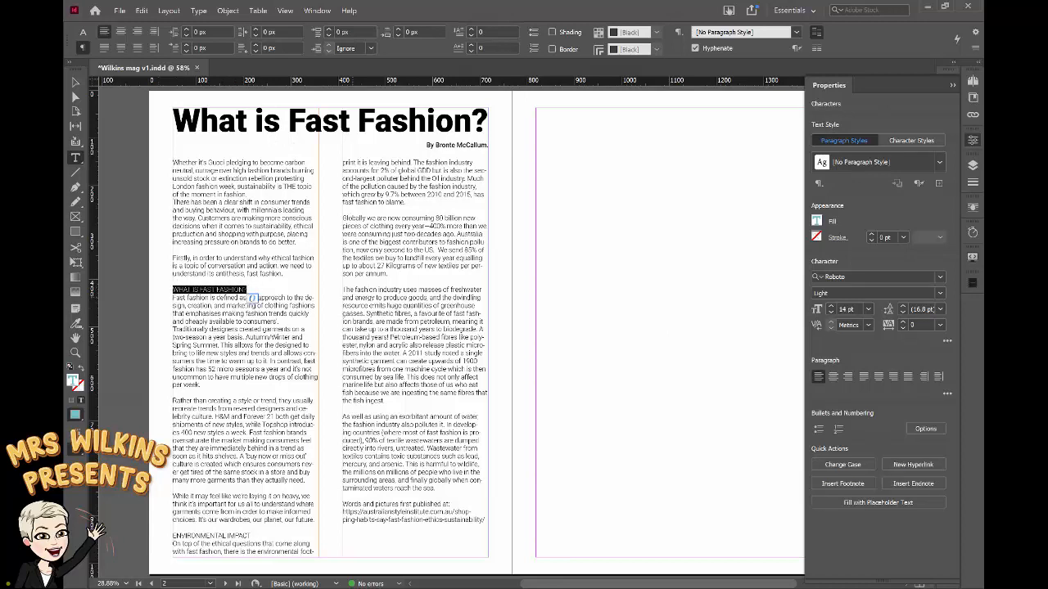
pyautogui.click(830, 307)
pyautogui.click(831, 308)
pyautogui.click(831, 308)
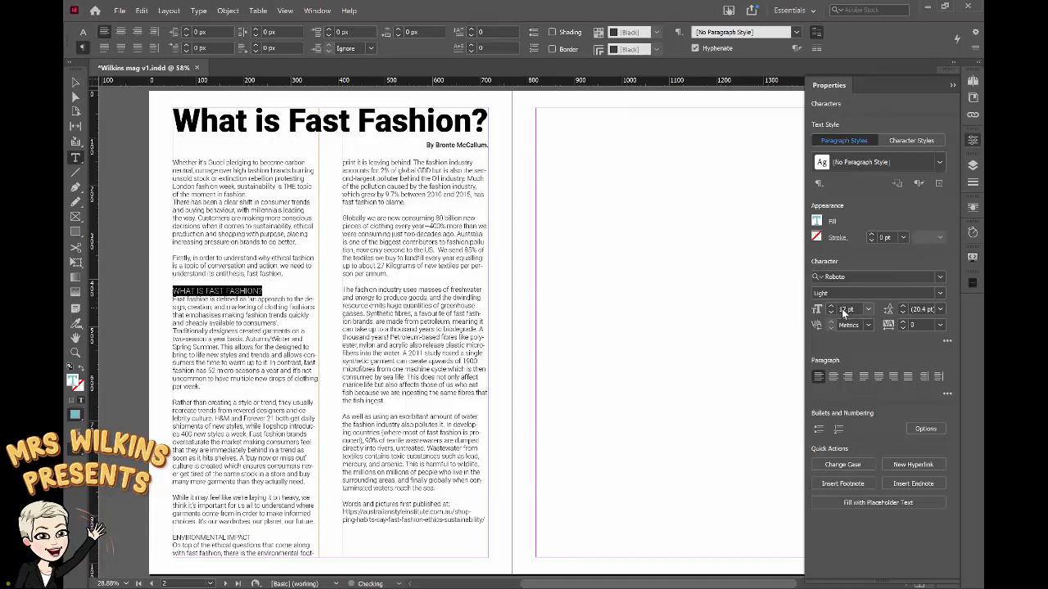
pyautogui.click(847, 309)
pyautogui.write('20')
pyautogui.press('Return')
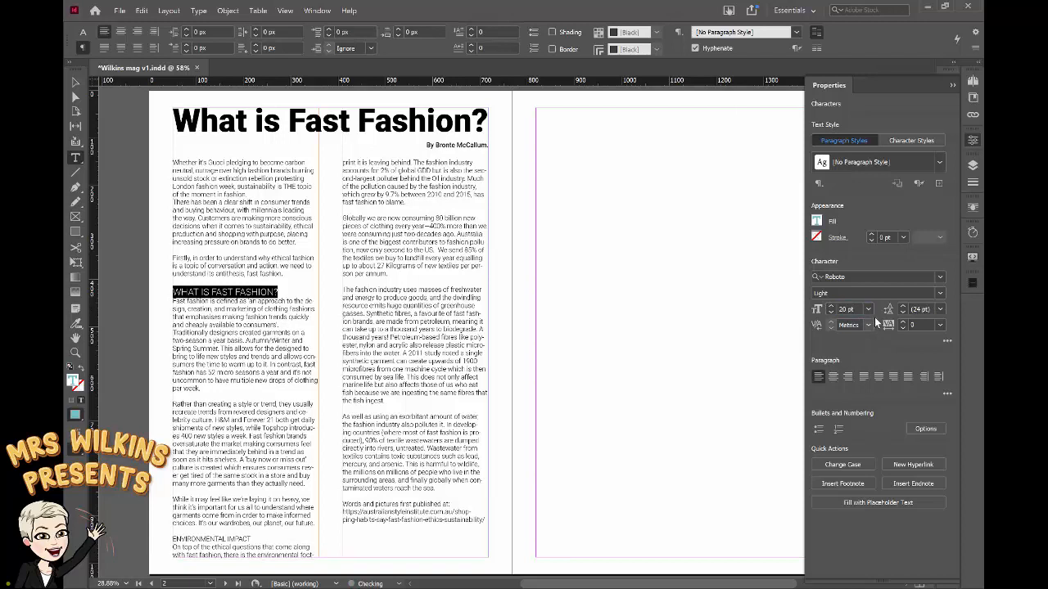
pyautogui.click(940, 293)
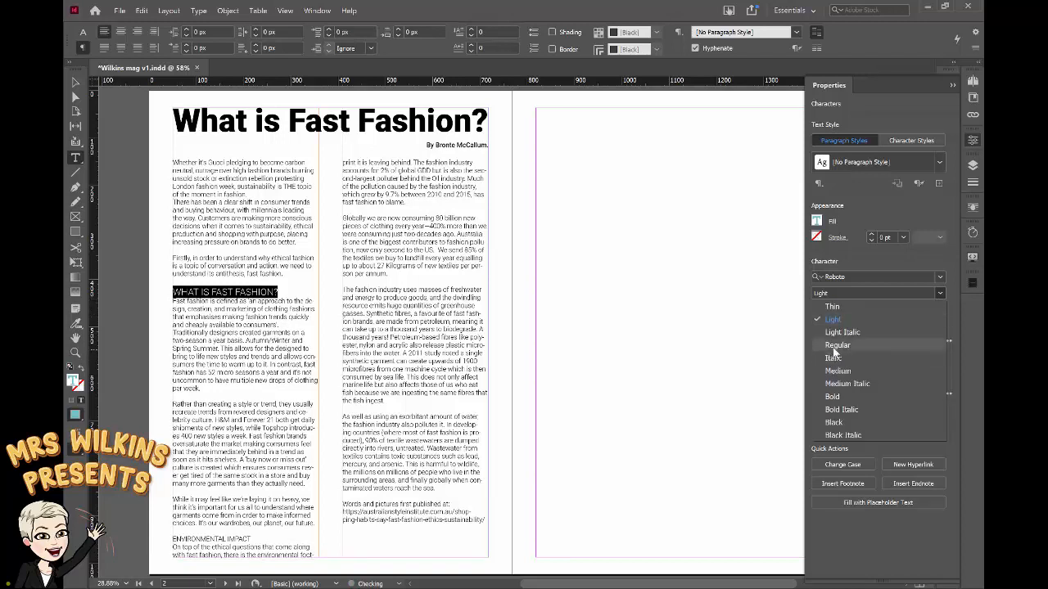
pyautogui.click(832, 396)
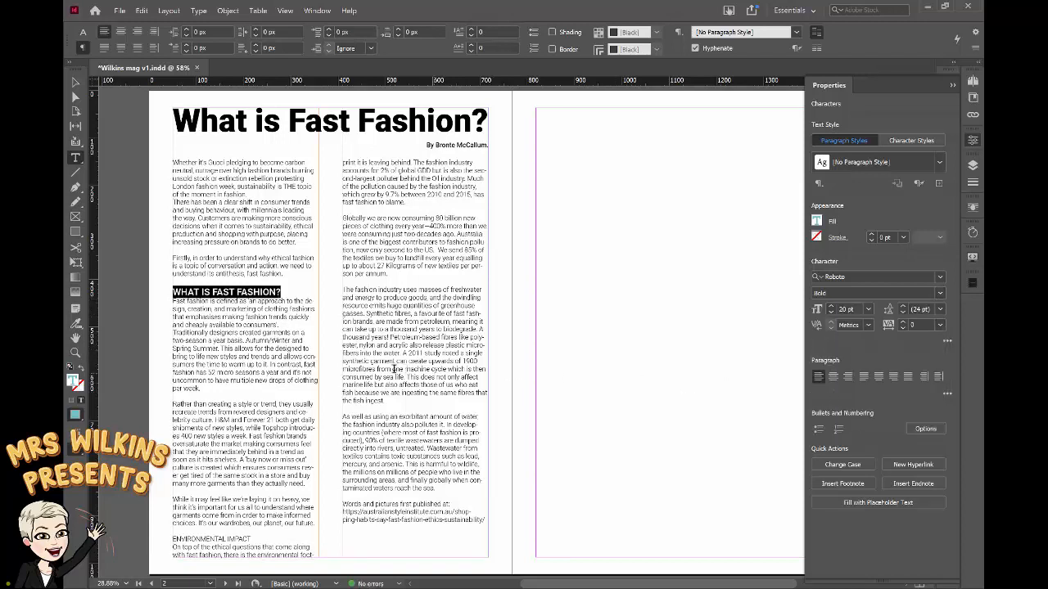
pyautogui.moveTo(254, 540); pyautogui.dragTo(174, 540)
pyautogui.click(262, 539)
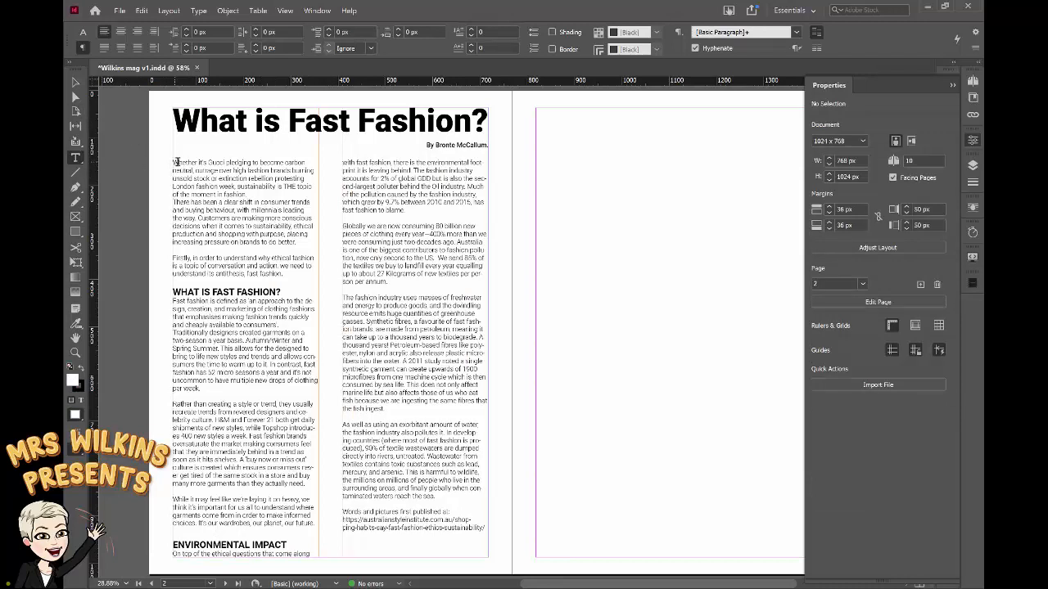
# - Justify the body text in both columns with the last line aligned left, and turn off hyphenation
pyautogui.moveTo(176, 162); pyautogui.dragTo(439, 502)
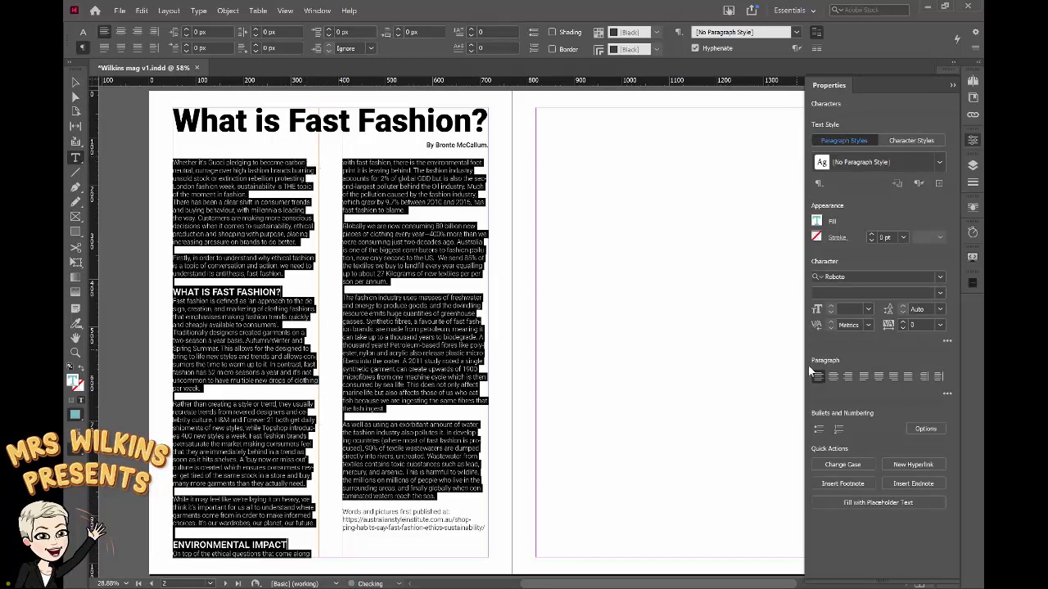
pyautogui.click(863, 378)
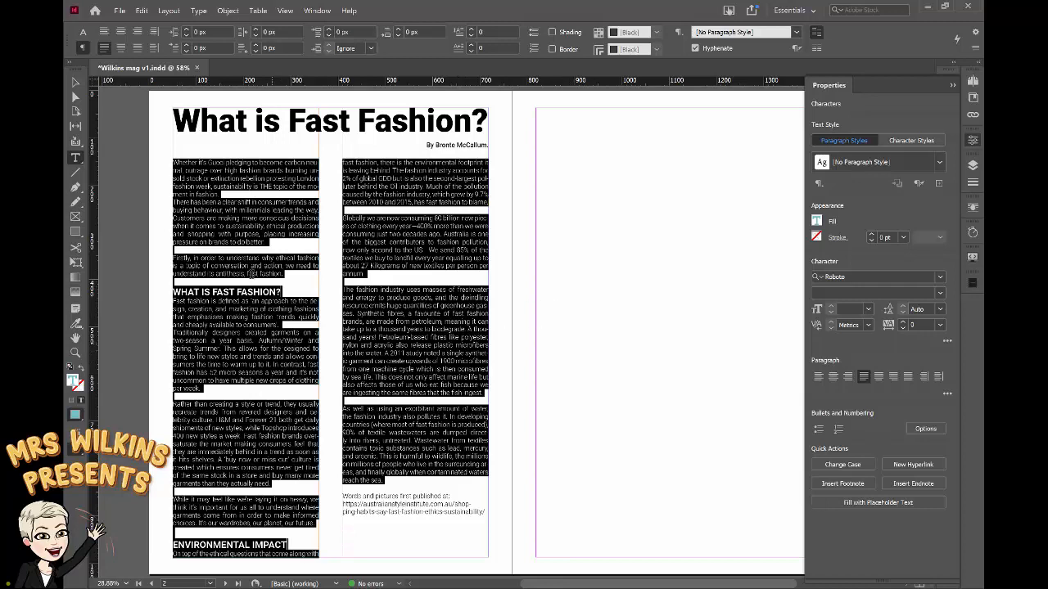
pyautogui.click(695, 48)
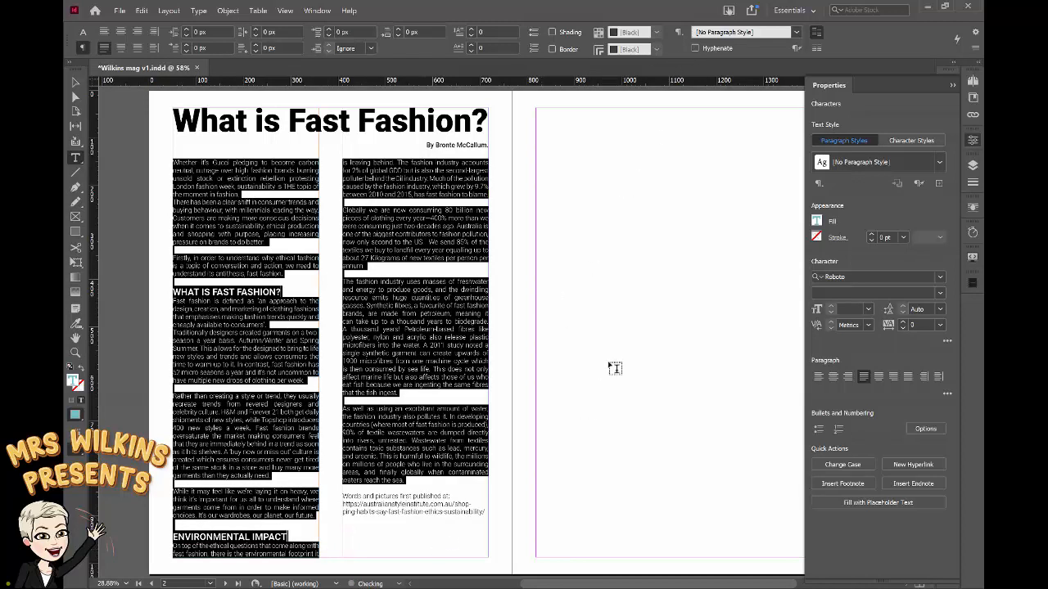
pyautogui.click(655, 340)
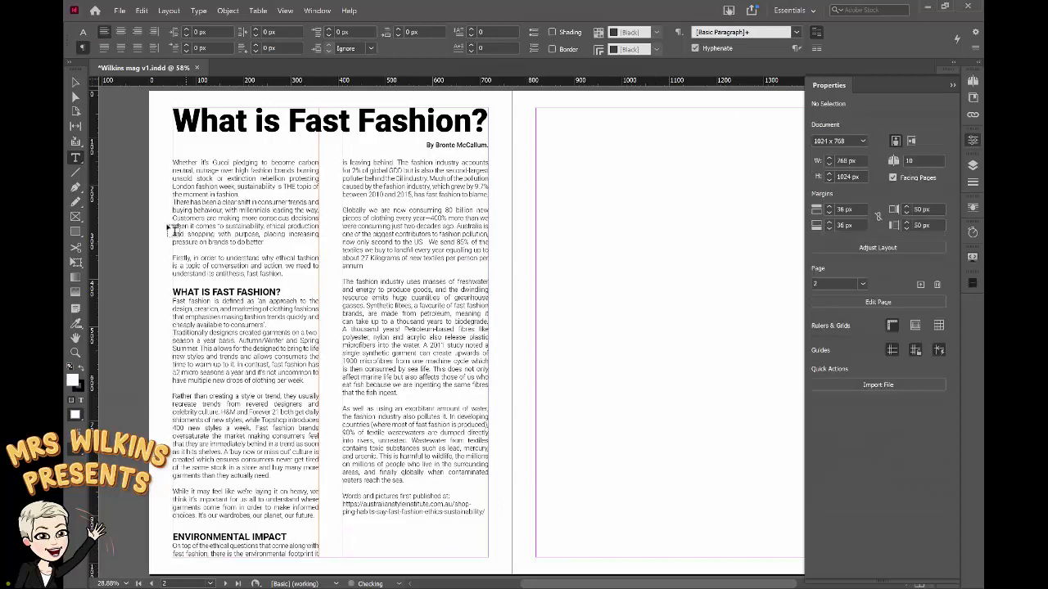
# - Preview the spread without guides and frame edges and return to the normal view
pyautogui.press('w')
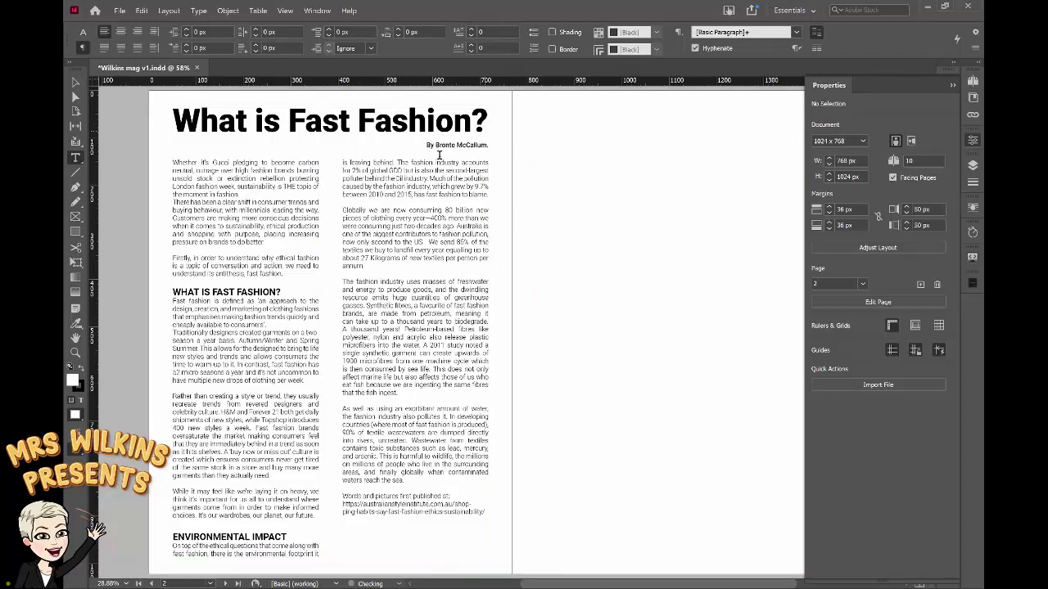
pyautogui.click(486, 145)
pyautogui.write('.w')
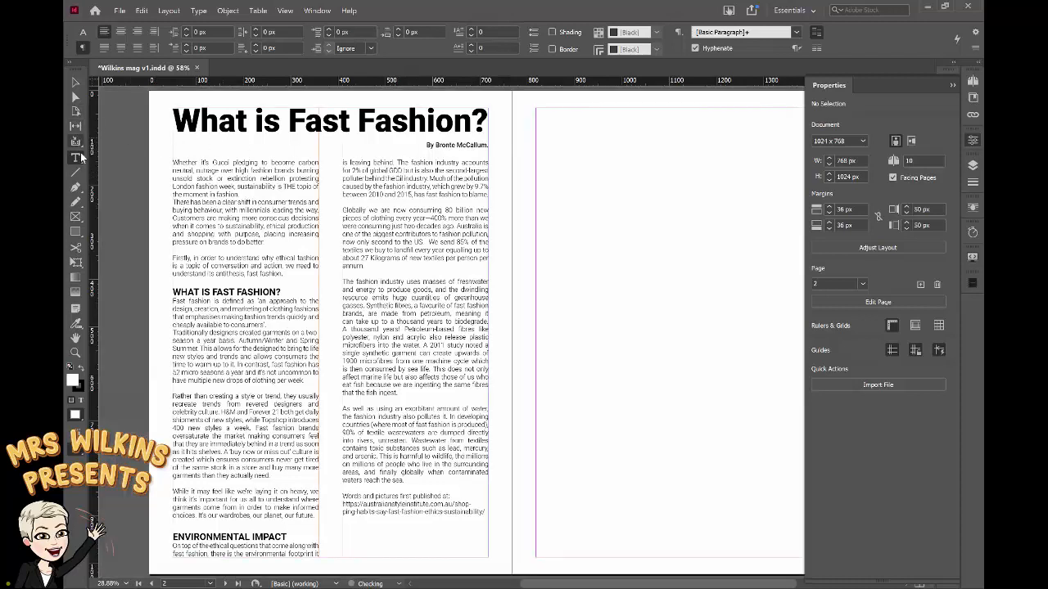
# - Set the space after the spanning heading "What is Fast Fashion?" and byline to 59 px
pyautogui.tripleClick(252, 122)
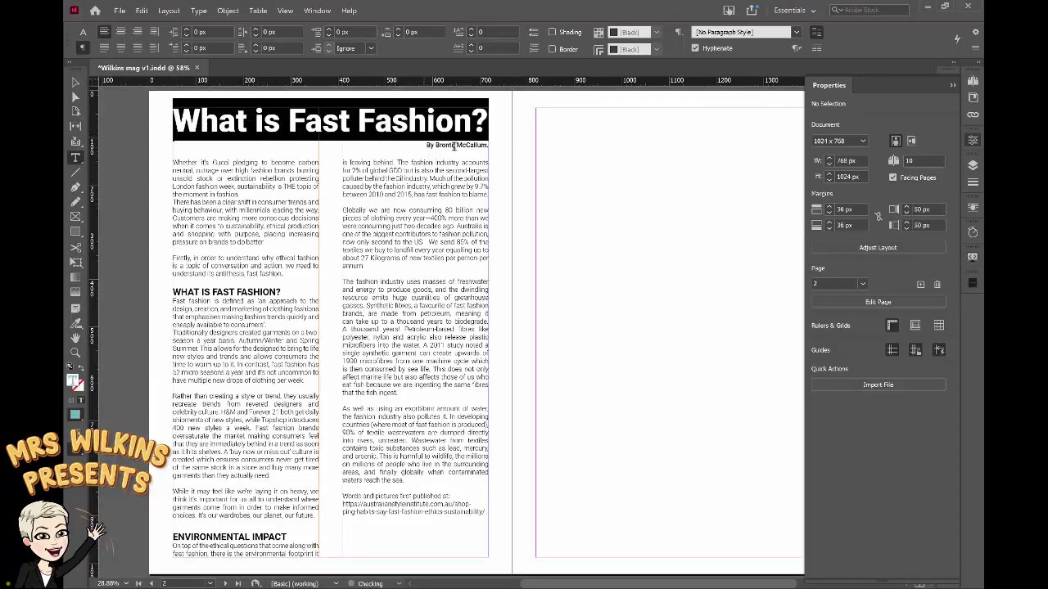
pyautogui.moveTo(453, 146); pyautogui.dragTo(495, 155)
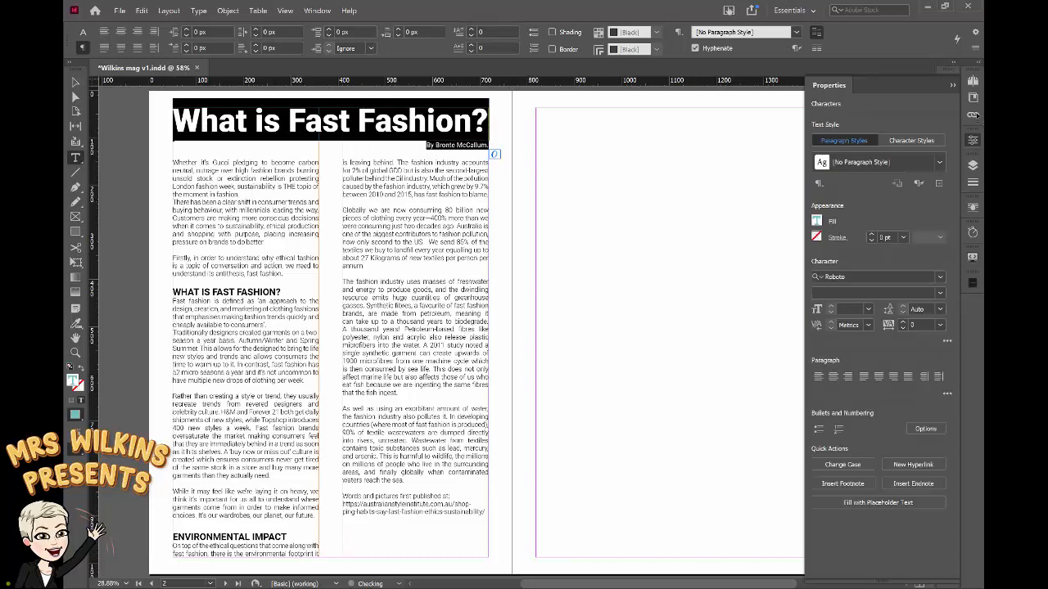
pyautogui.click(973, 49)
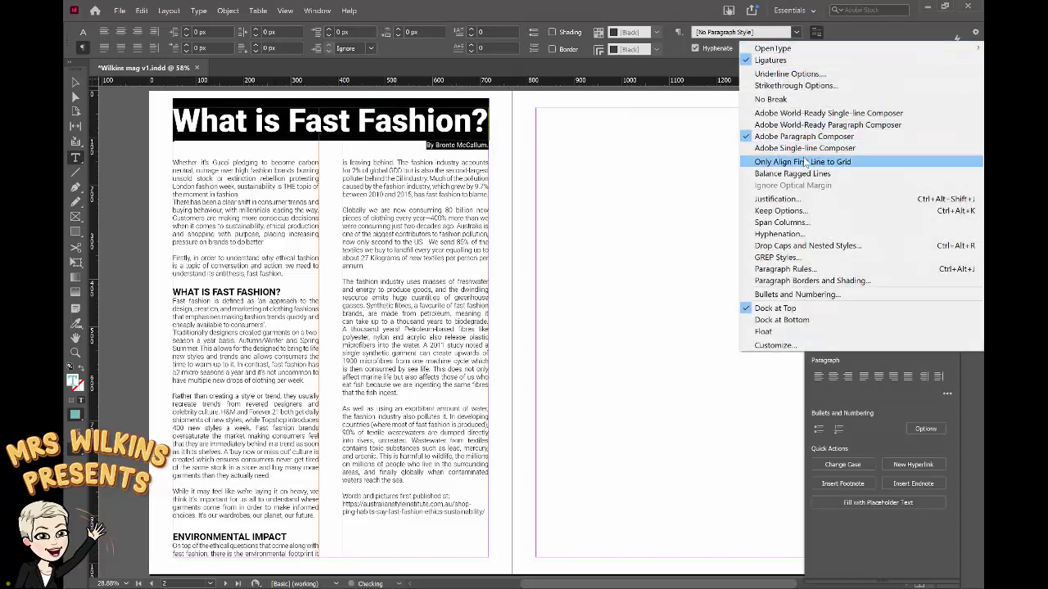
pyautogui.click(782, 222)
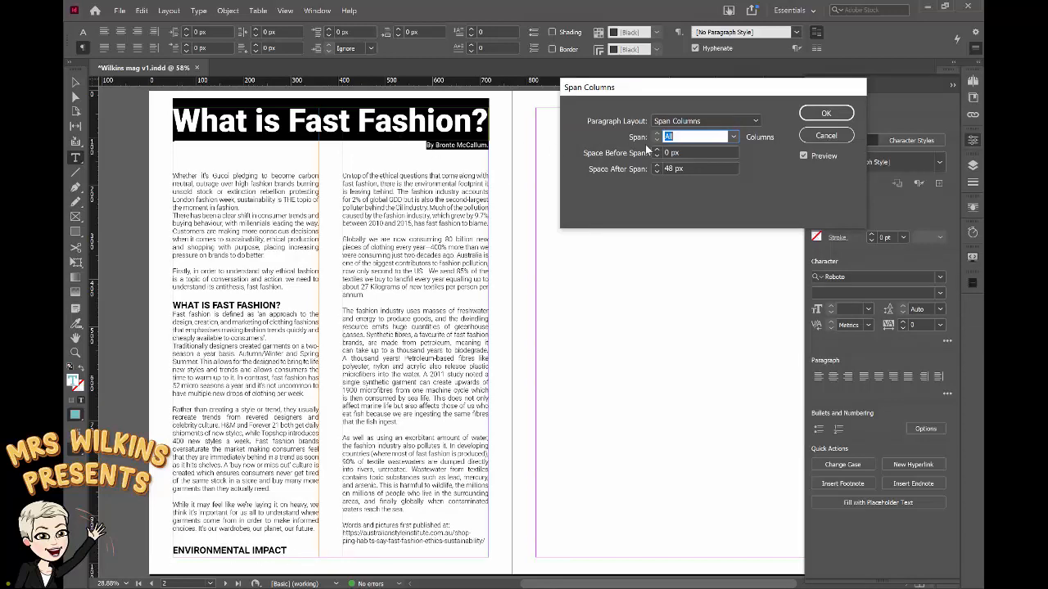
pyautogui.click(656, 165)
pyautogui.click(826, 113)
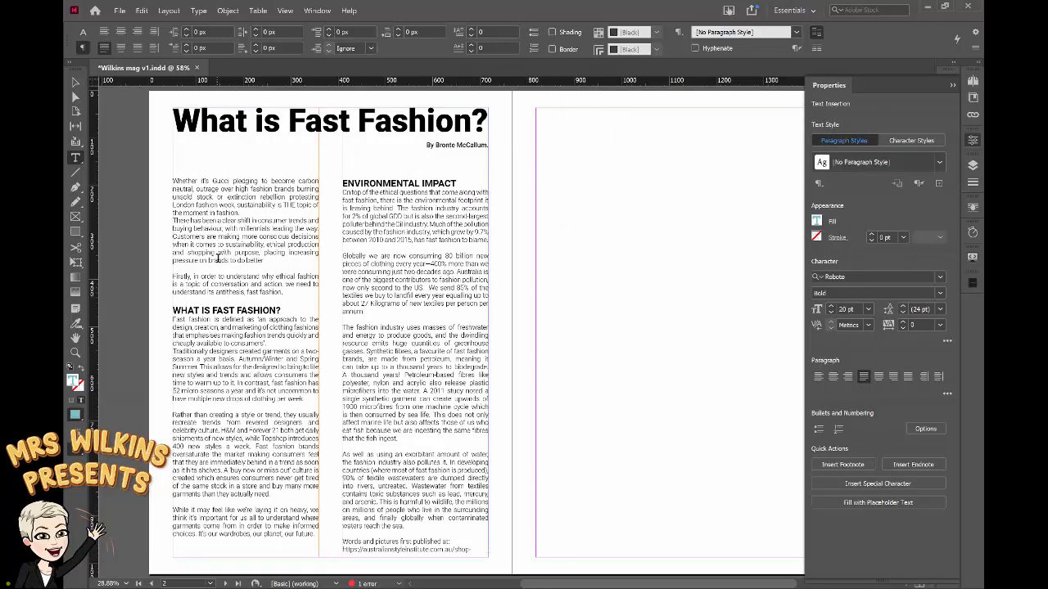
# - Add empty lines after "the moment in fashion." and "cheaply available to consumers", and delete the empty line above "ENVIRONMENTAL IMPACT"
pyautogui.click(245, 212)
pyautogui.press('Return')
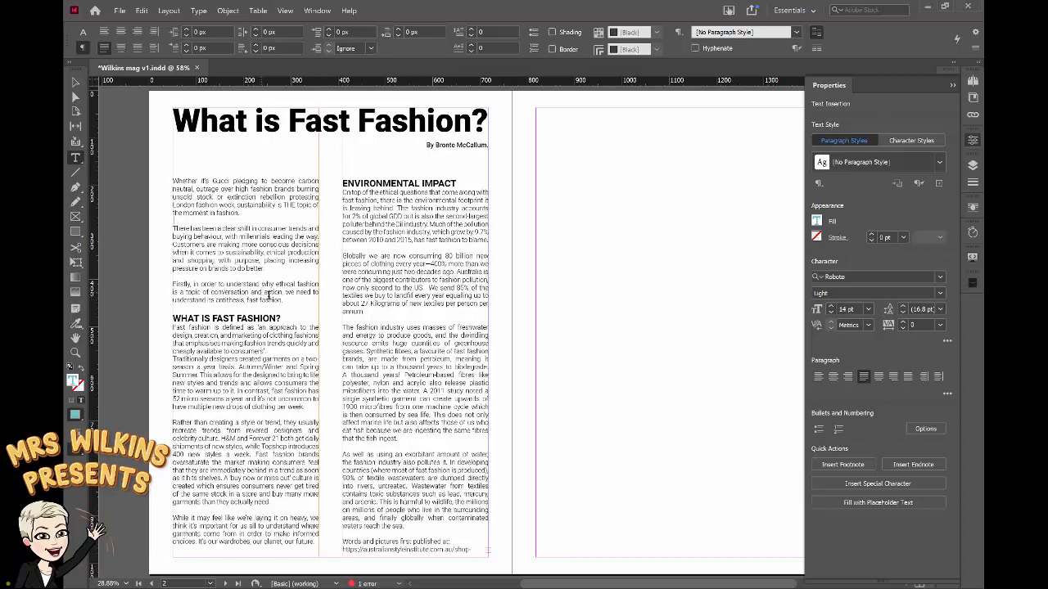
pyautogui.click(273, 354)
pyautogui.press('Return')
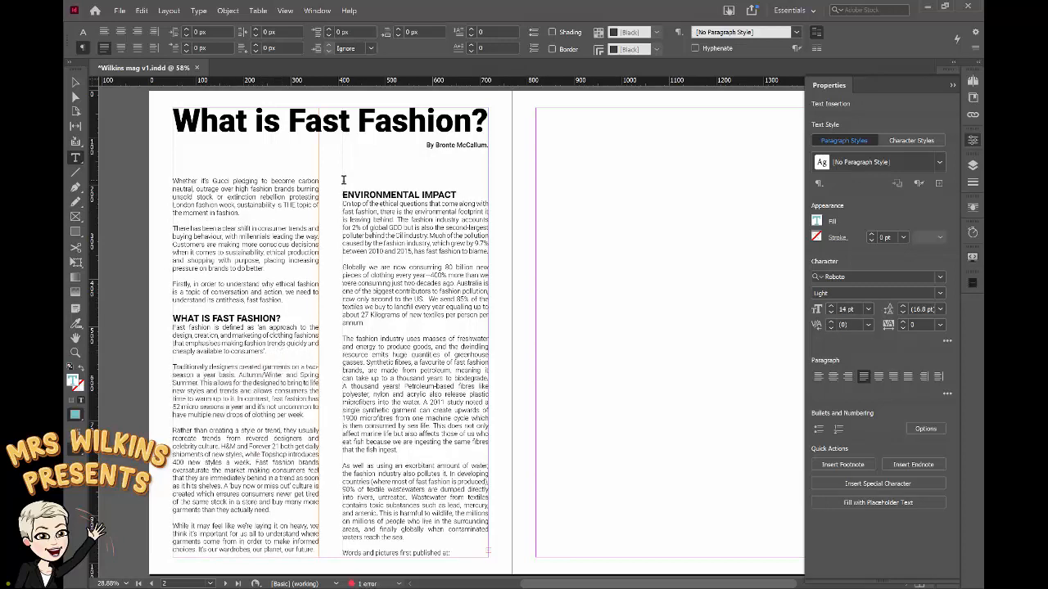
pyautogui.click(347, 182)
pyautogui.press('BackSpace')
# - Reduce the visible source credit at the end of the second column to 12 pt
pyautogui.moveTo(471, 549); pyautogui.dragTo(338, 538)
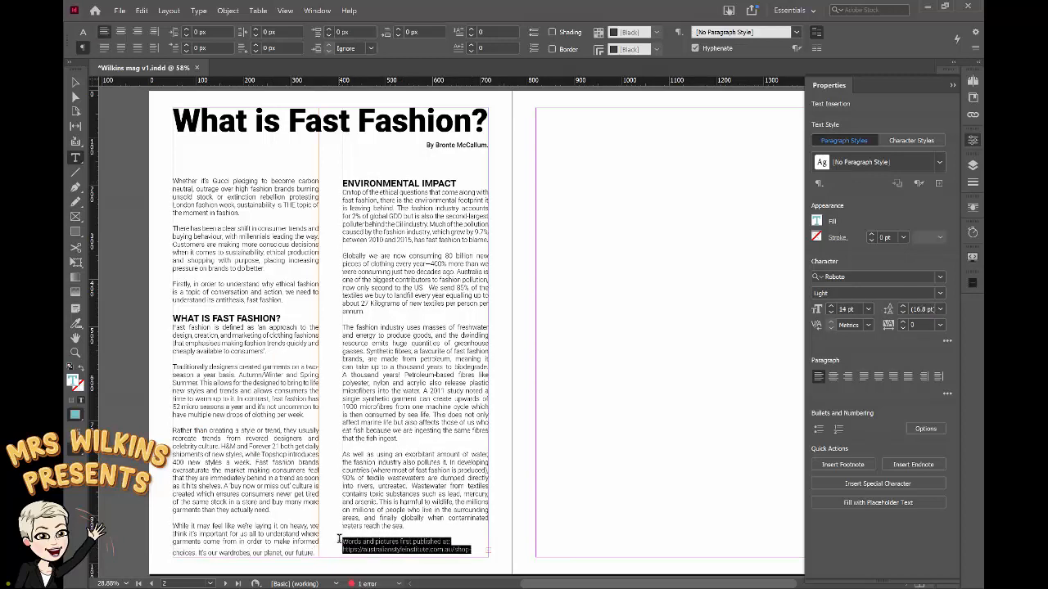
pyautogui.click(831, 313)
pyautogui.click(830, 313)
pyautogui.click(411, 551)
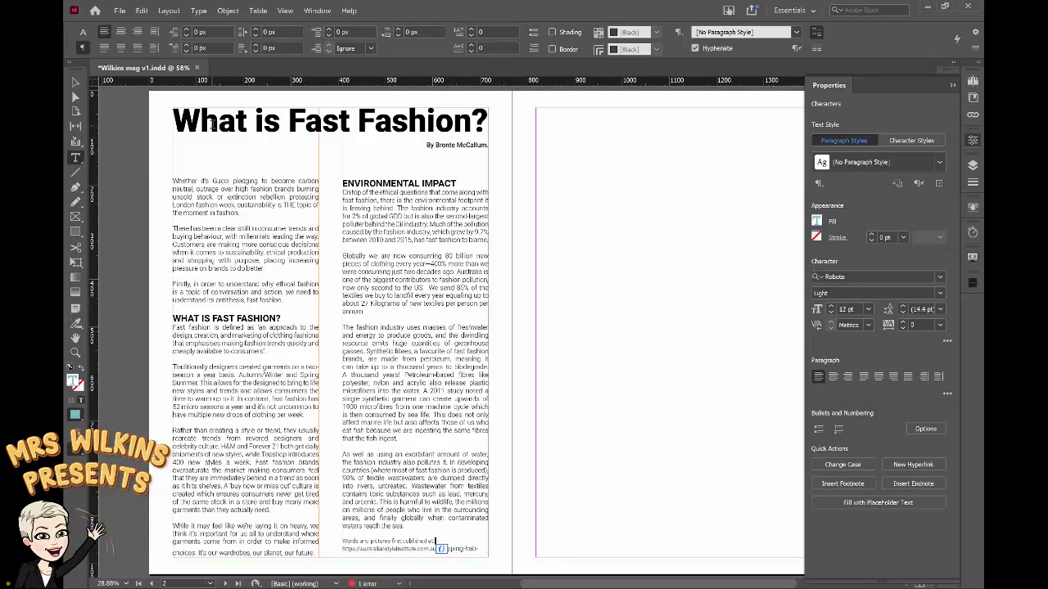
# - Reduce the space after the column-spanning heading and byline to 45 px
pyautogui.moveTo(176, 123); pyautogui.dragTo(486, 146)
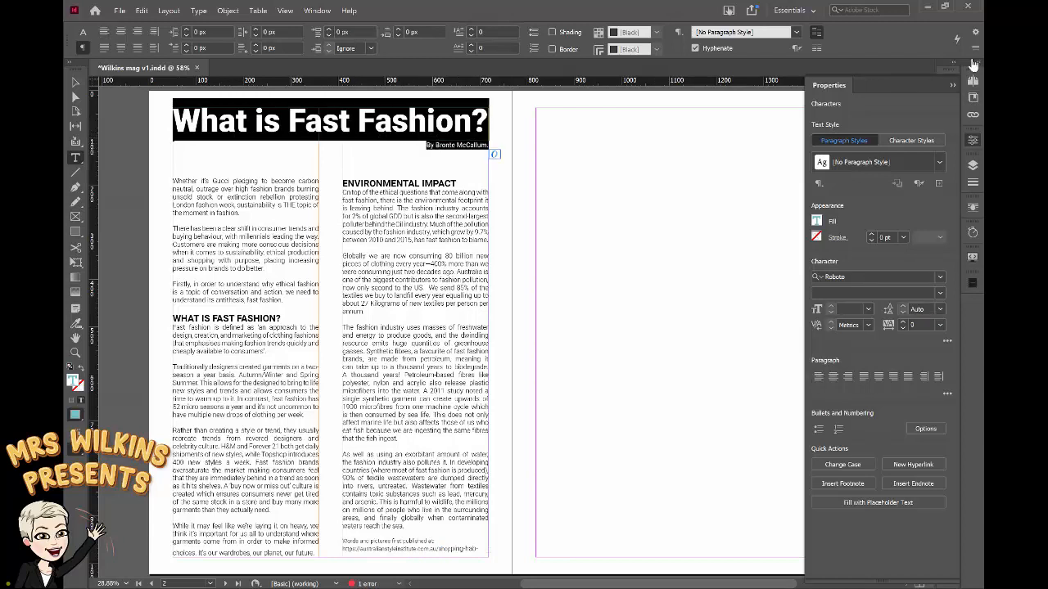
pyautogui.click(975, 32)
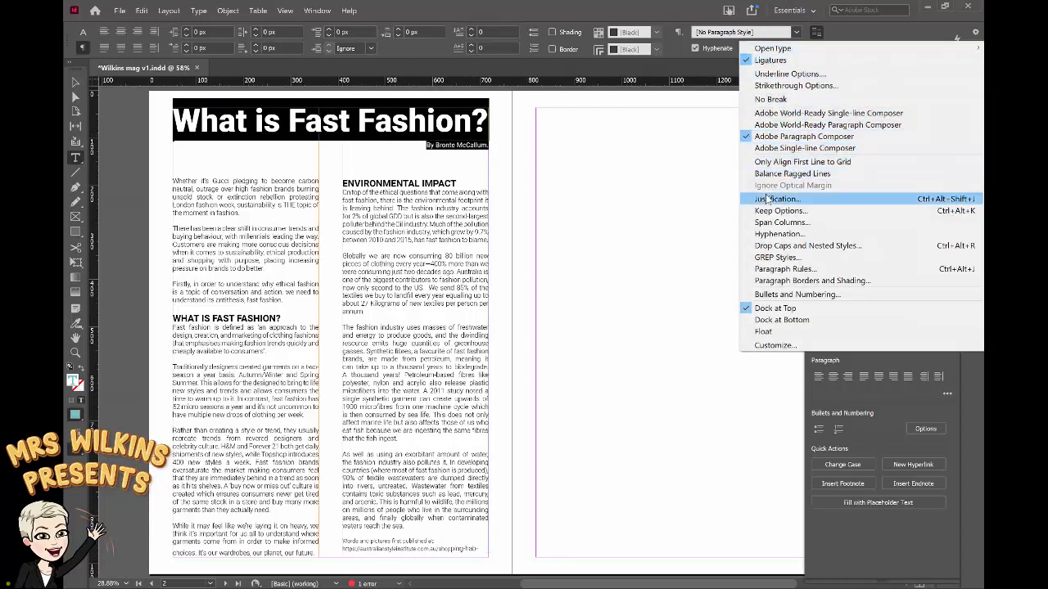
pyautogui.click(778, 223)
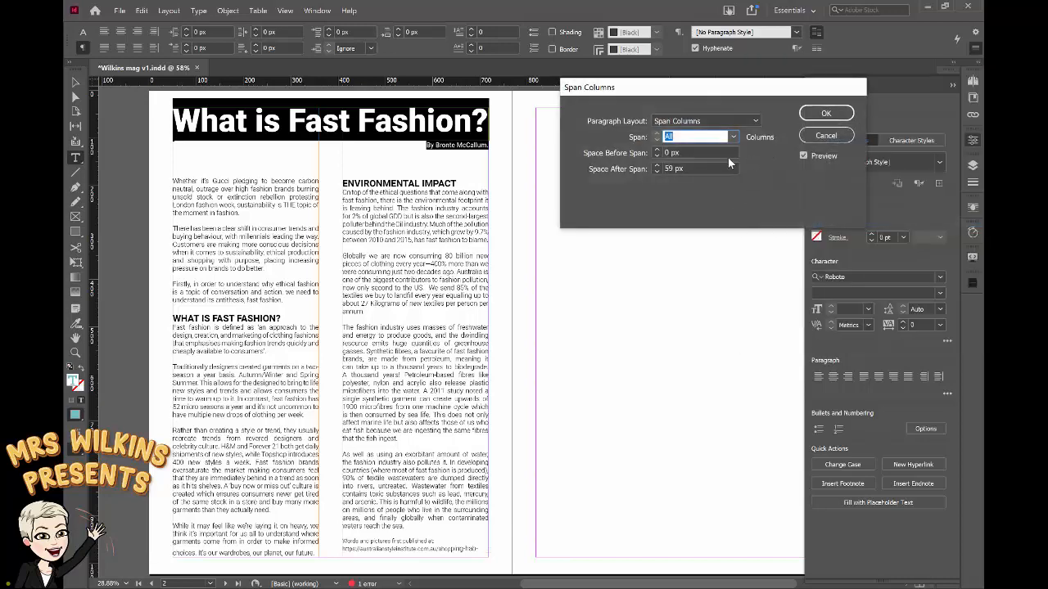
pyautogui.click(656, 172)
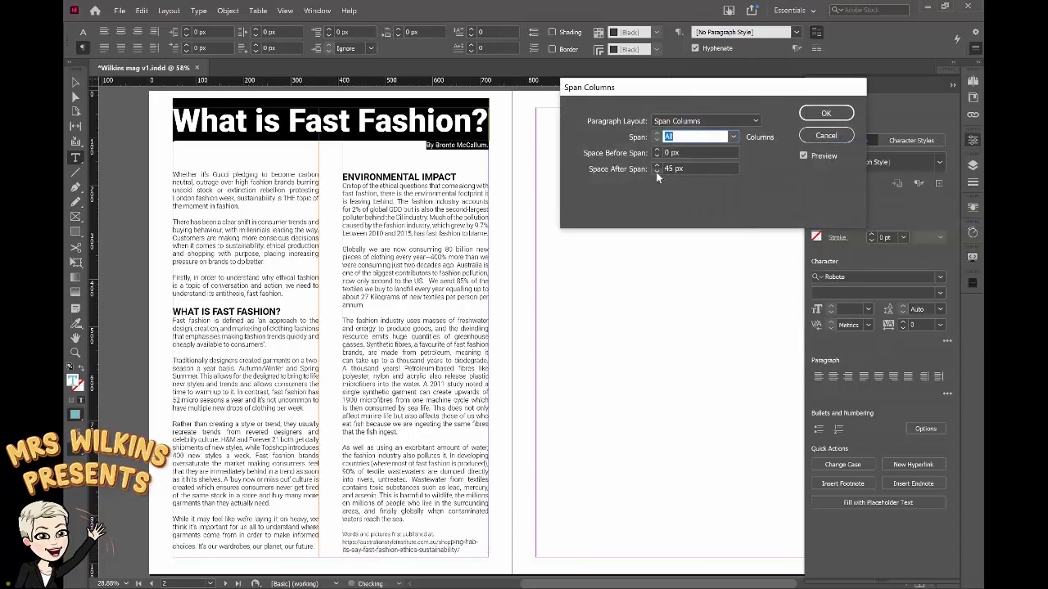
pyautogui.click(825, 117)
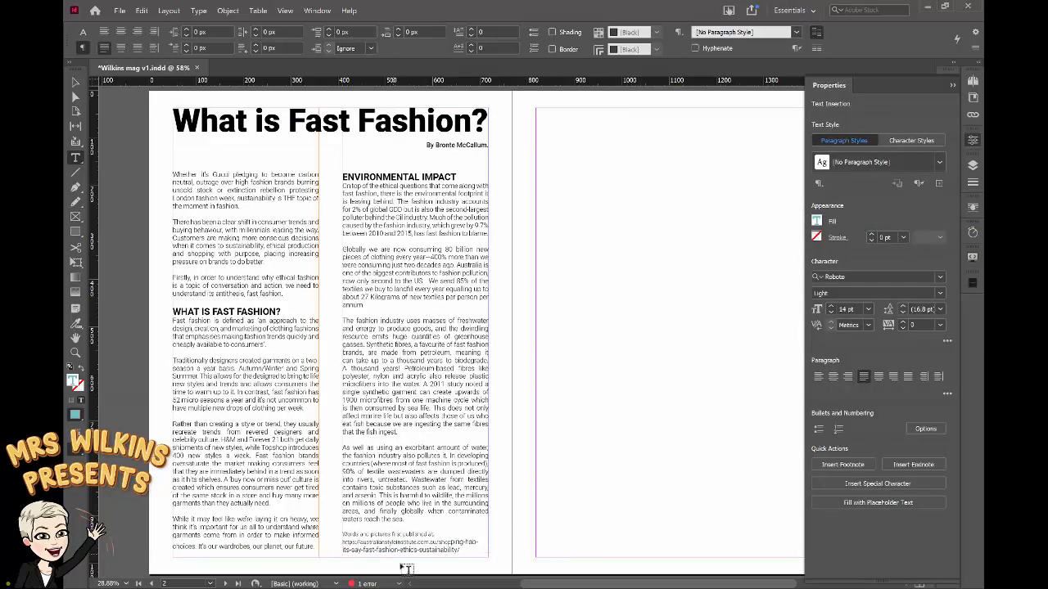
# - Give the whole source credit, including the rest of its web address, one uniform smaller font size
pyautogui.moveTo(465, 550); pyautogui.dragTo(342, 532)
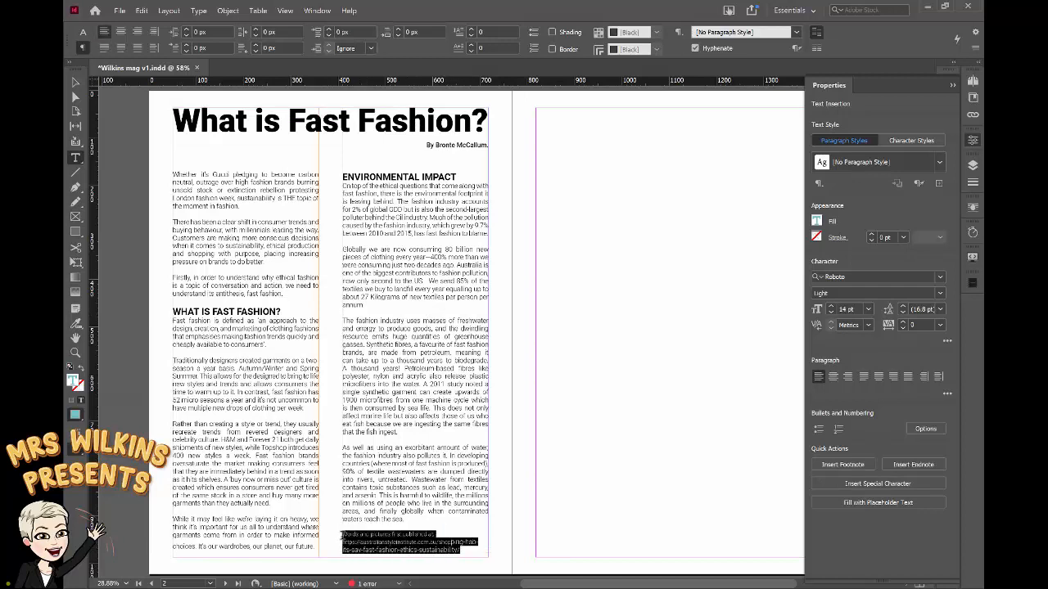
pyautogui.click(852, 308)
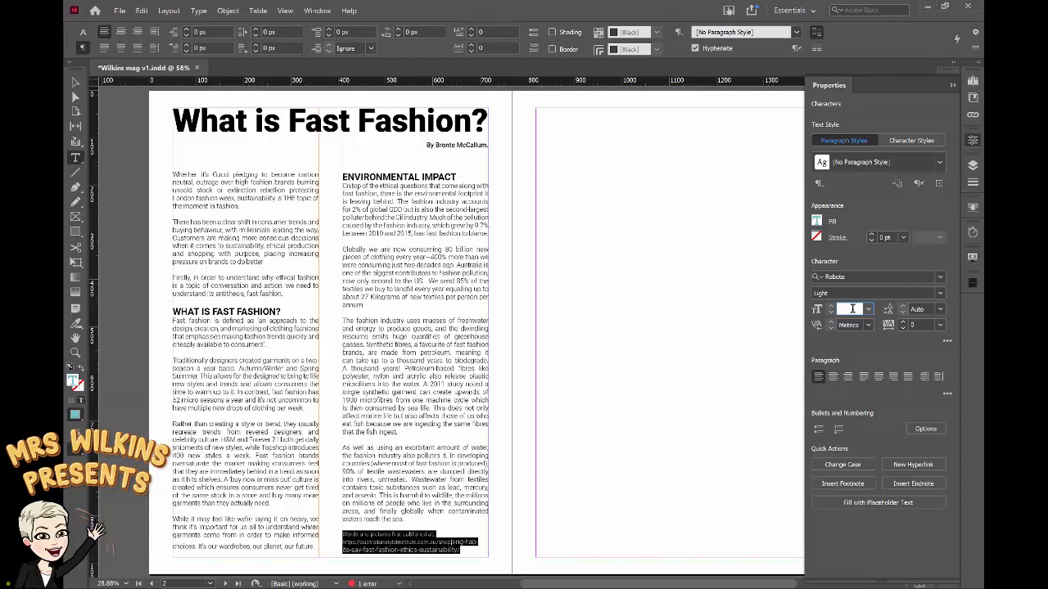
pyautogui.press('Return')
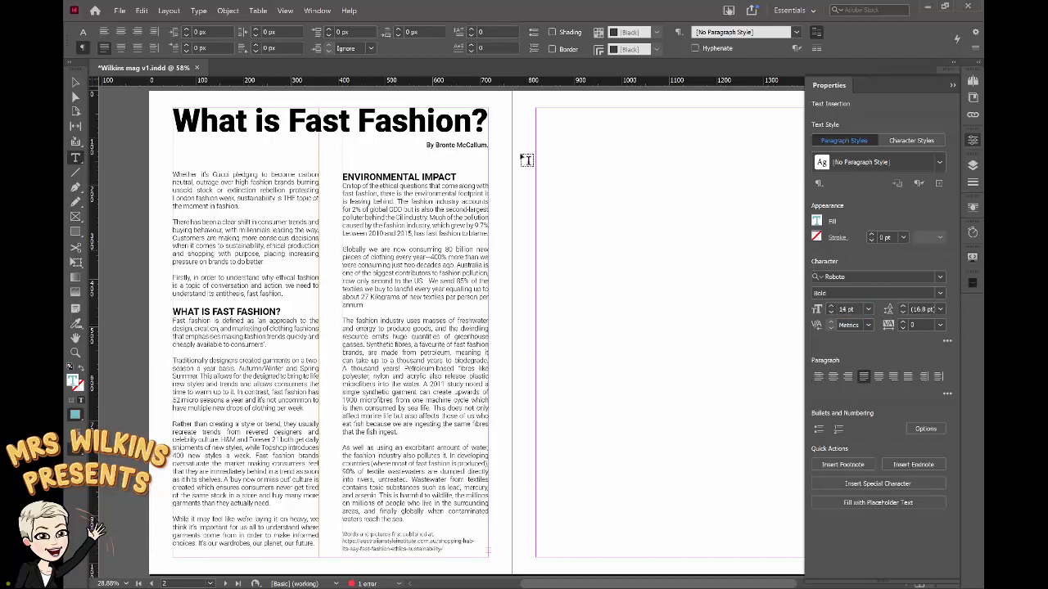
pyautogui.click(386, 197)
# - Set the leading of the introduction and the "WHAT IS FAST FASHION?" paragraphs in the first column to 17 pt
pyautogui.moveTo(173, 175); pyautogui.dragTo(288, 294)
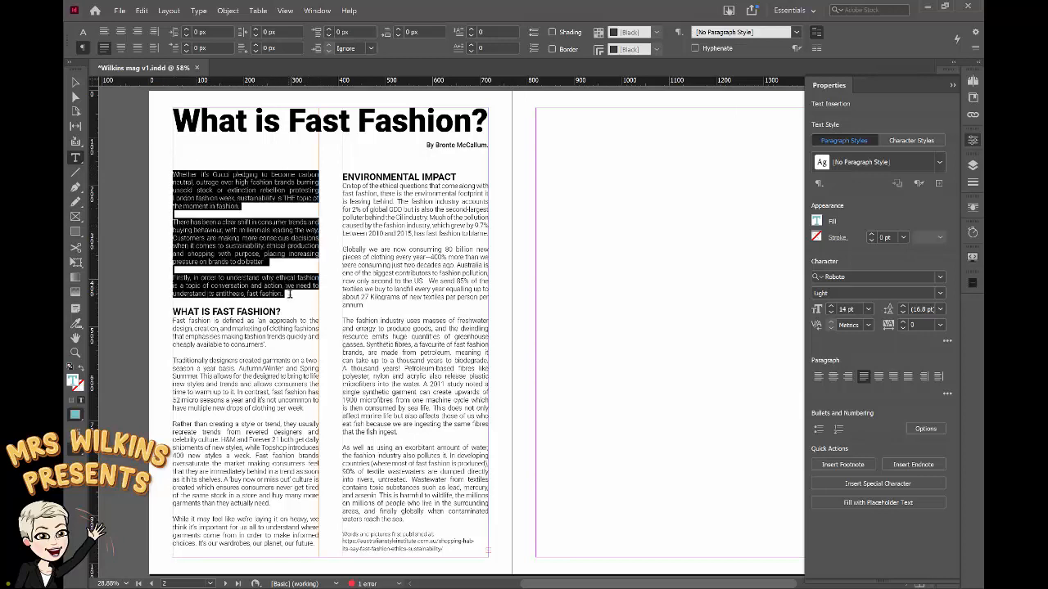
pyautogui.click(903, 307)
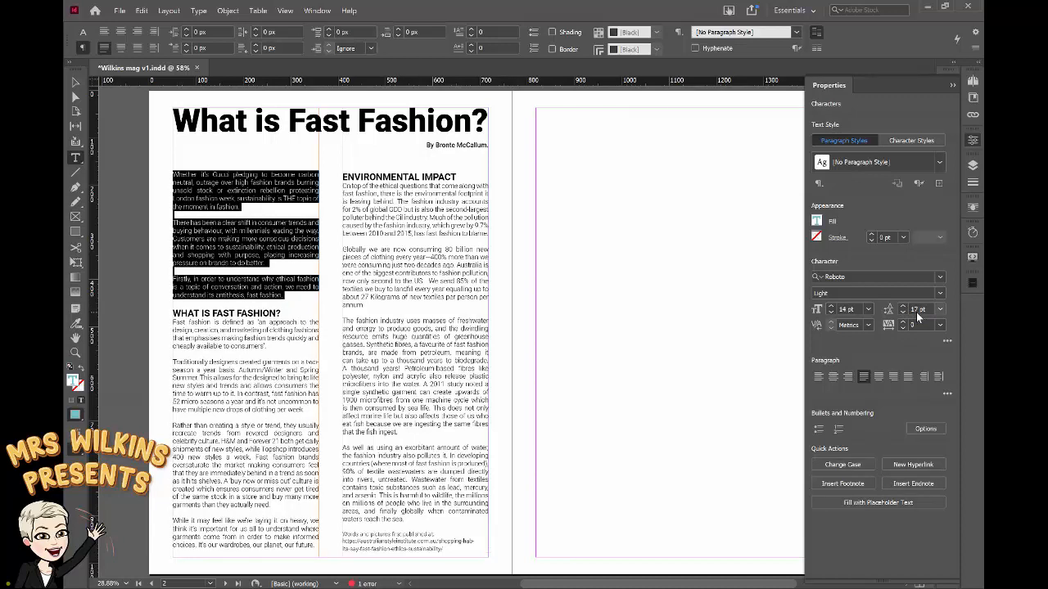
pyautogui.click(172, 322)
pyautogui.moveTo(173, 323); pyautogui.dragTo(317, 545)
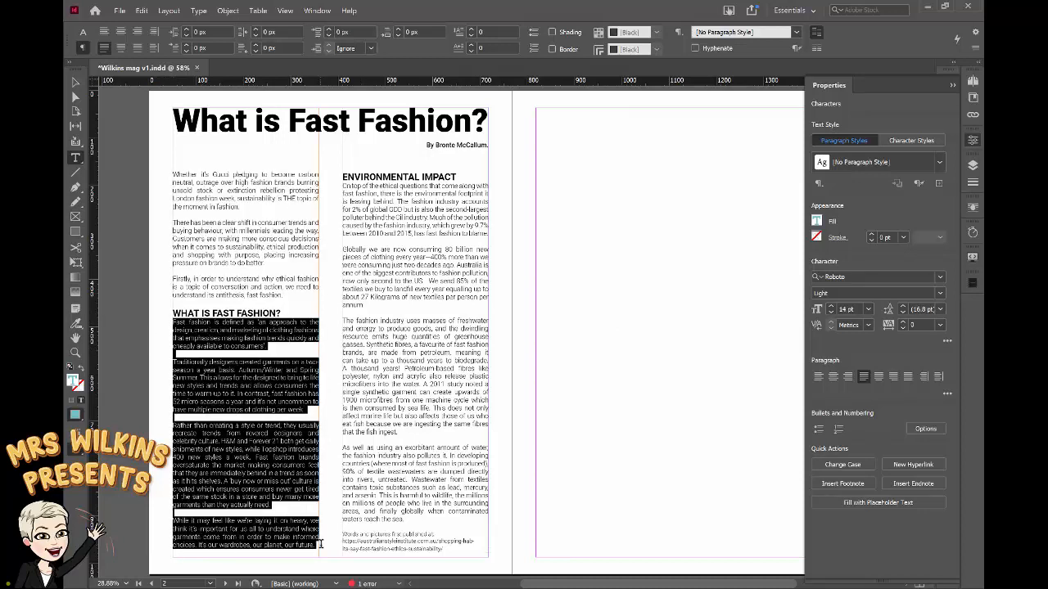
pyautogui.press('Return')
# - Set the leading of the second column's body paragraphs to 17 pt and delete the empty line above "ENVIRONMENTAL IMPACT"
pyautogui.moveTo(344, 198); pyautogui.dragTo(374, 380)
pyautogui.moveTo(343, 193); pyautogui.dragTo(415, 527)
pyautogui.click(902, 306)
pyautogui.click(629, 346)
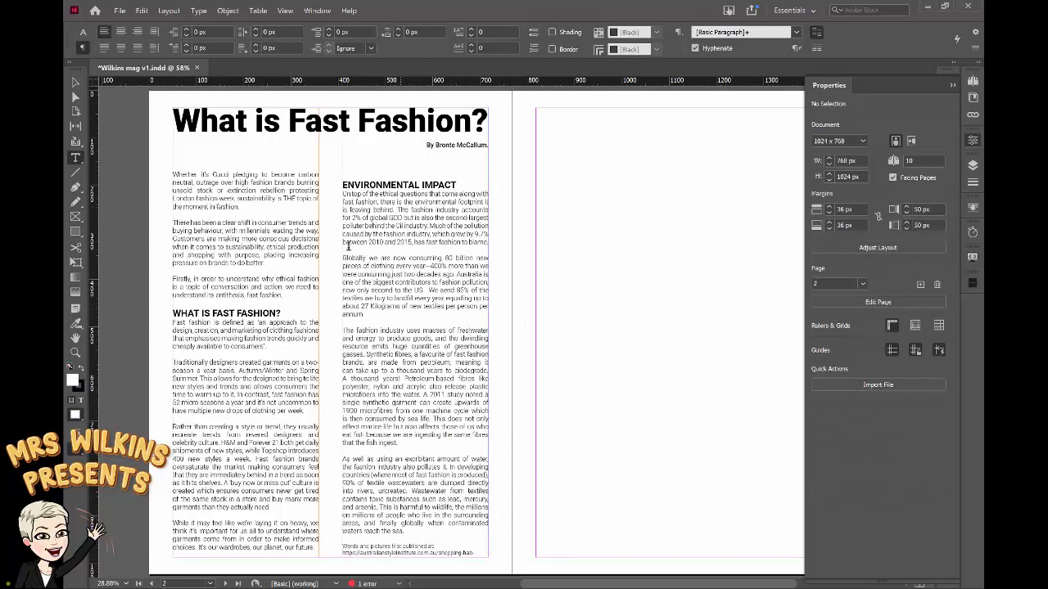
pyautogui.click(344, 182)
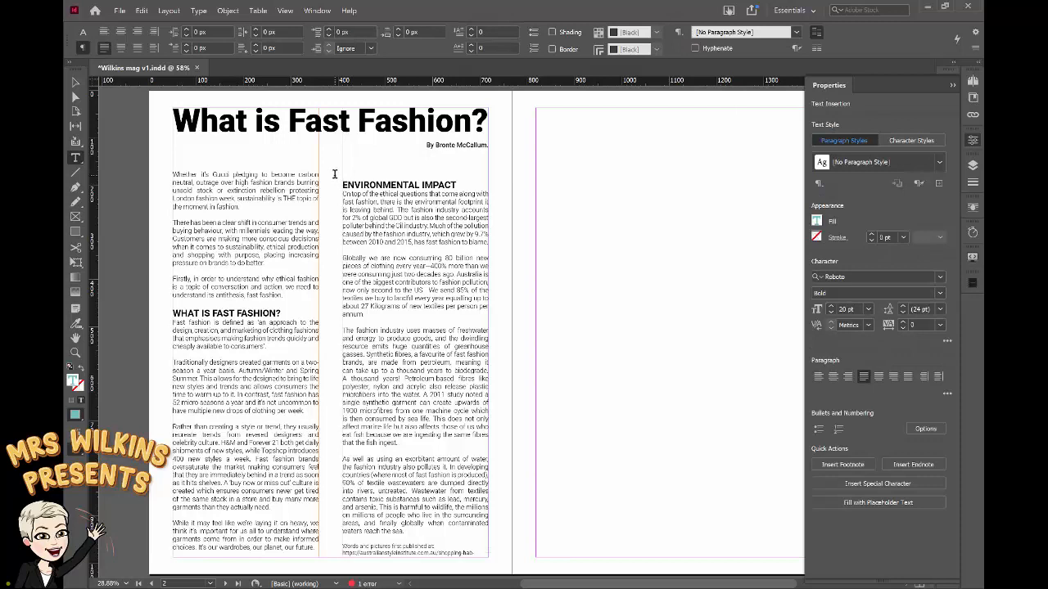
pyautogui.press('BackSpace')
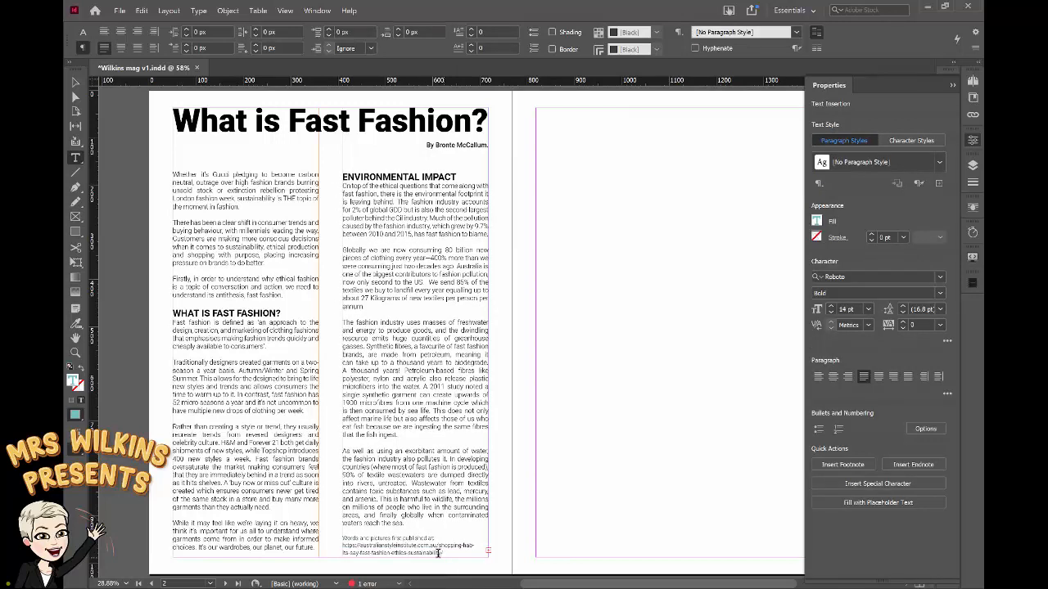